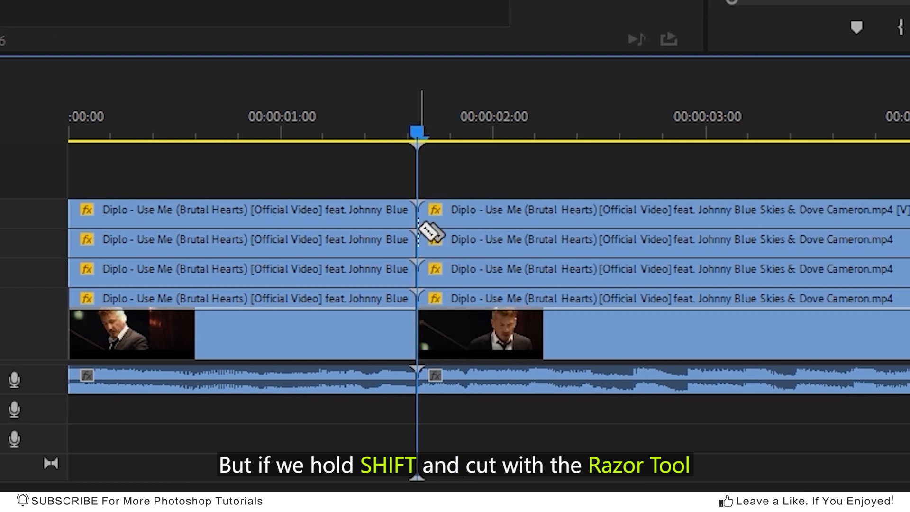
# - Cut the clips on all tracks at once at three points between about 2.5 and 4.5 seconds with the Razor Tool
pyautogui.keyDown('shift'); pyautogui.click(682, 256); pyautogui.keyUp('shift')
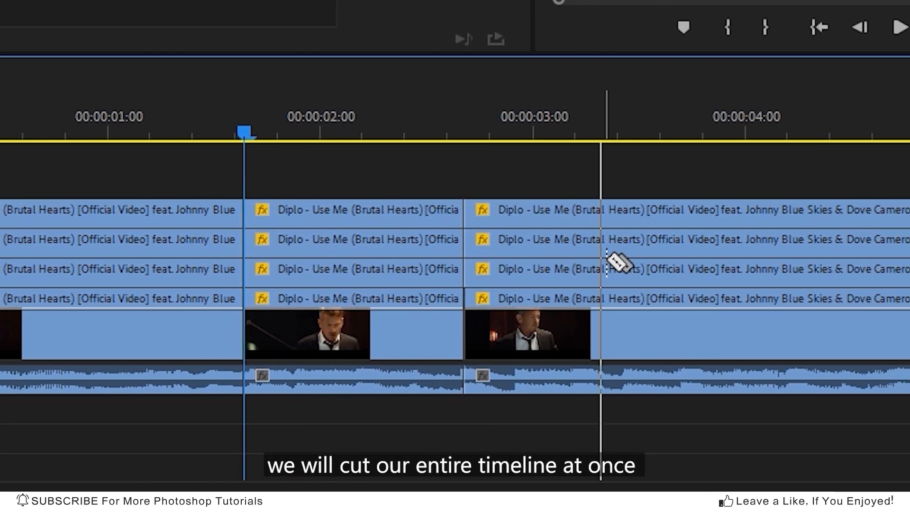
pyautogui.keyDown('shift'); pyautogui.click(687, 256); pyautogui.keyUp('shift')
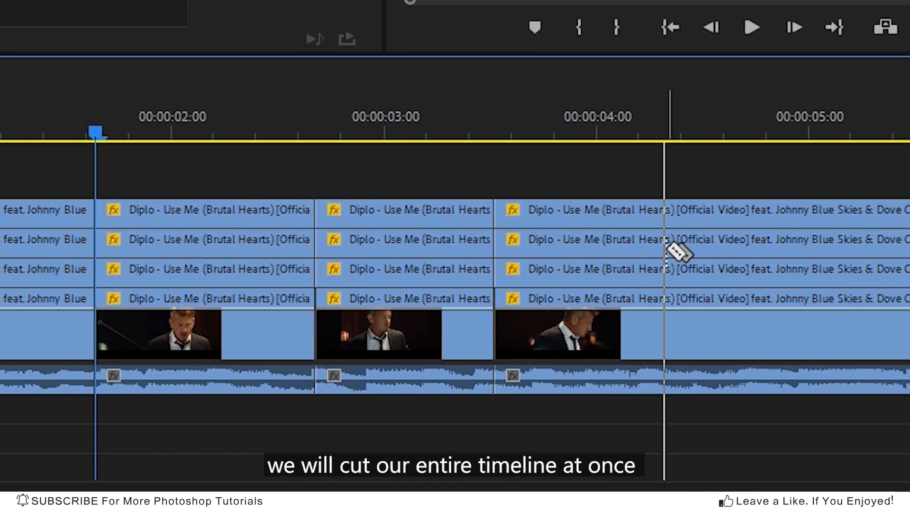
pyautogui.keyDown('shift'); pyautogui.click(683, 253); pyautogui.keyUp('shift')
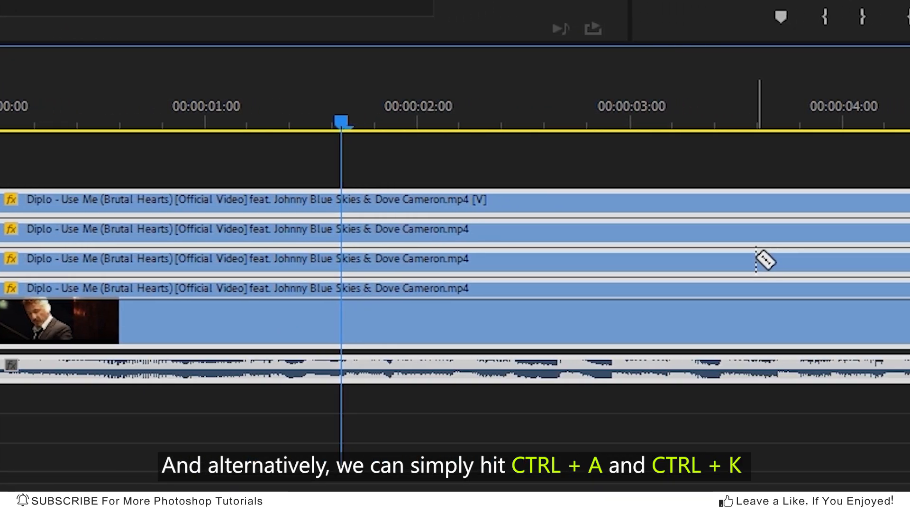
# - Select all clips and split them at the playhead at about 1.6 seconds, 00:00:02:18, 00:00:03:18 and 00:00:04:19
pyautogui.hotkey('ctrl', 'k')
pyautogui.click(304, 125)
pyautogui.hotkey('ctrl', 'a')
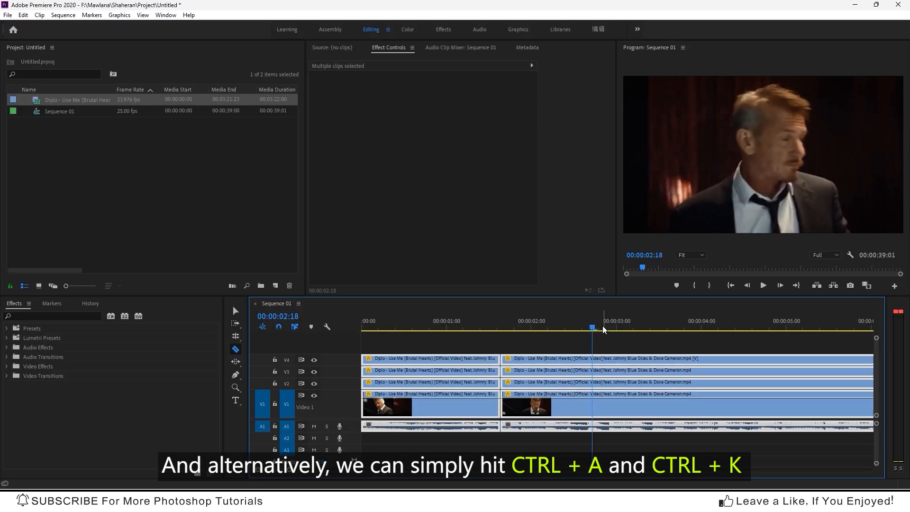
pyautogui.hotkey('ctrl', 'k')
pyautogui.click(678, 329)
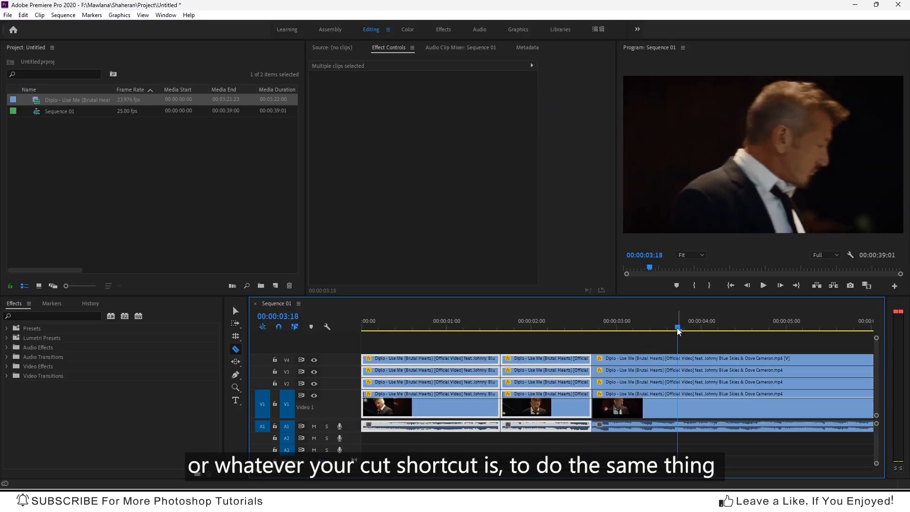
pyautogui.hotkey('ctrl', 'k')
pyautogui.moveTo(902, 163); pyautogui.dragTo(908, 372)
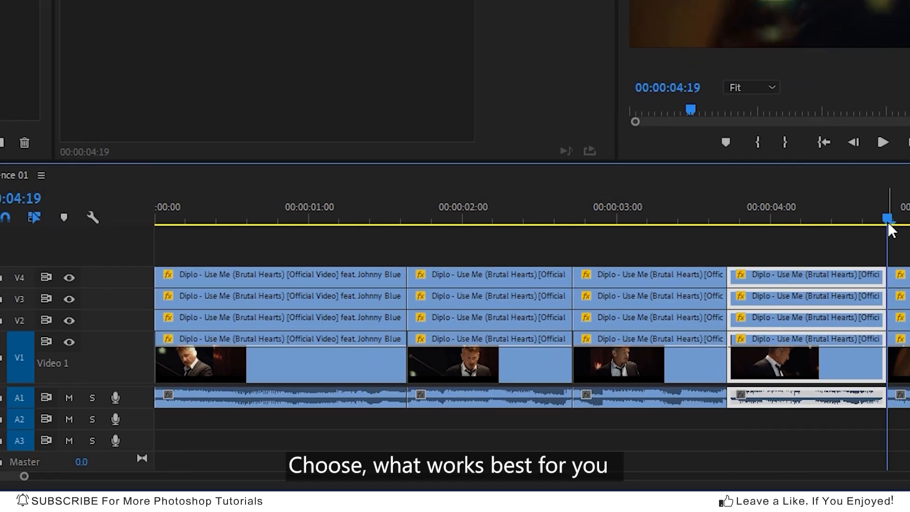
# - Undo the latest all-track cuts and move the playhead back to the first cut at about 1.6 seconds
pyautogui.hotkey('ctrl', 'z')
pyautogui.hotkey('ctrl', 'z')
pyautogui.hotkey('ctrl', 'z')
pyautogui.hotkey('ctrl', 'z')
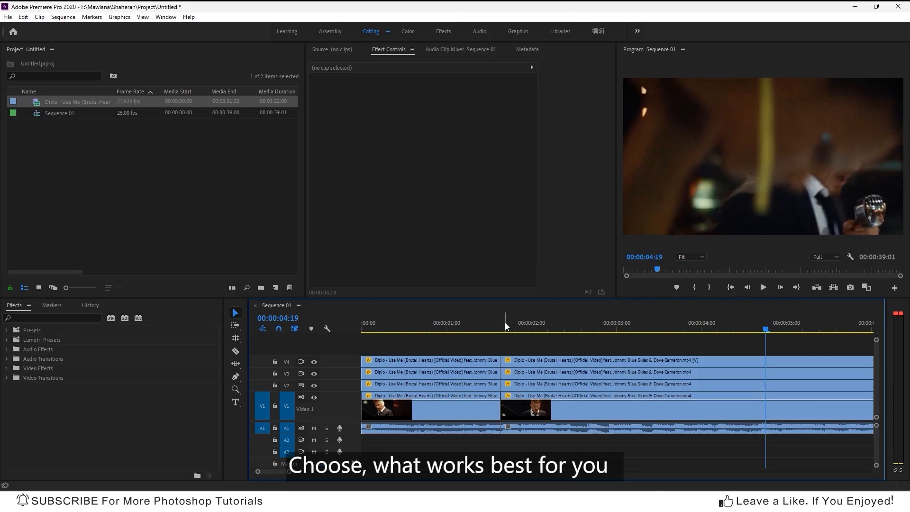
pyautogui.click(501, 327)
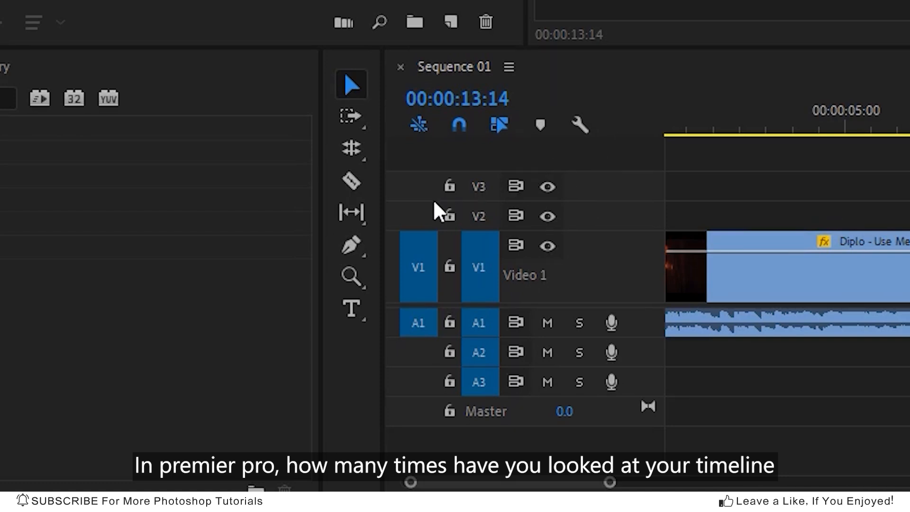
# - Activate the Slip Tool and slip the source content of the first V2 clip, keeping its place in the timeline
pyautogui.click(354, 219)
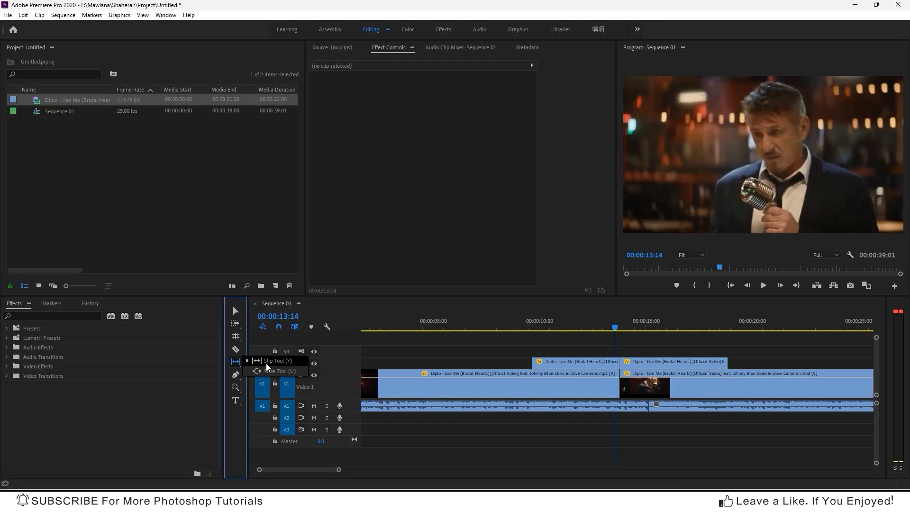
pyautogui.click(429, 289)
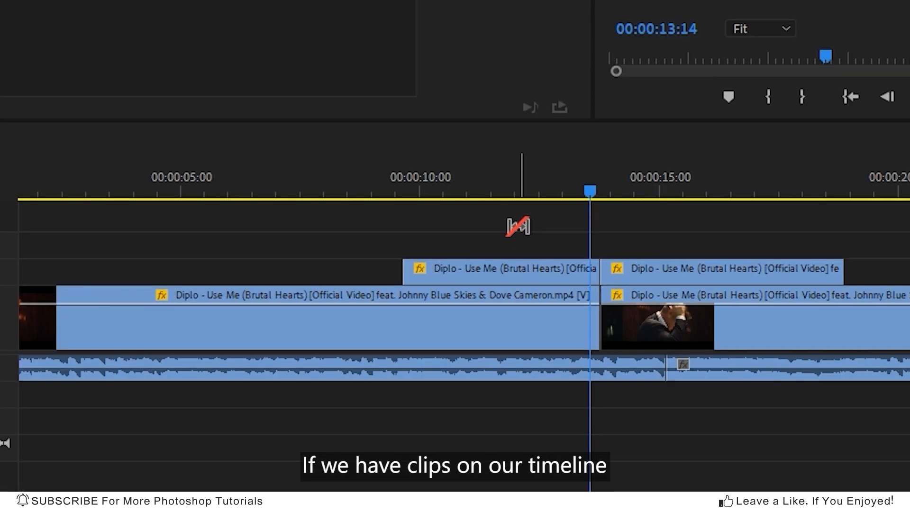
pyautogui.press('=')
pyautogui.press('-')
pyautogui.press('-')
pyautogui.press('=')
pyautogui.press('=')
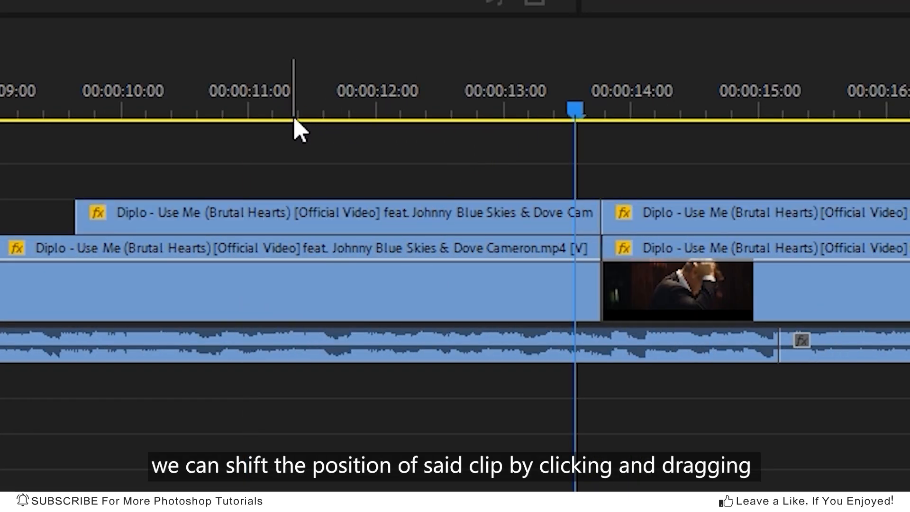
pyautogui.moveTo(231, 220); pyautogui.dragTo(476, 211)
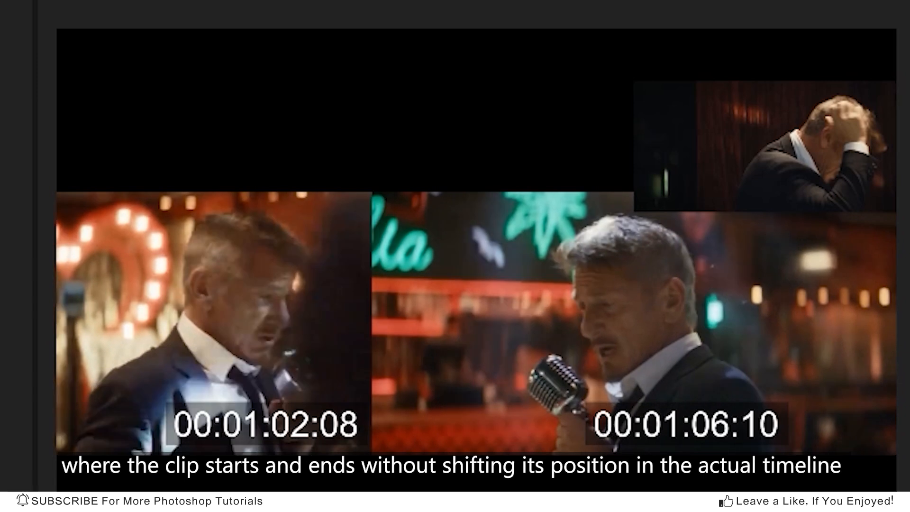
# - Slip the first V2 clip's in and out points back and forth again to choose a different part of its footage
pyautogui.moveTo(554, 273); pyautogui.dragTo(572, 274)
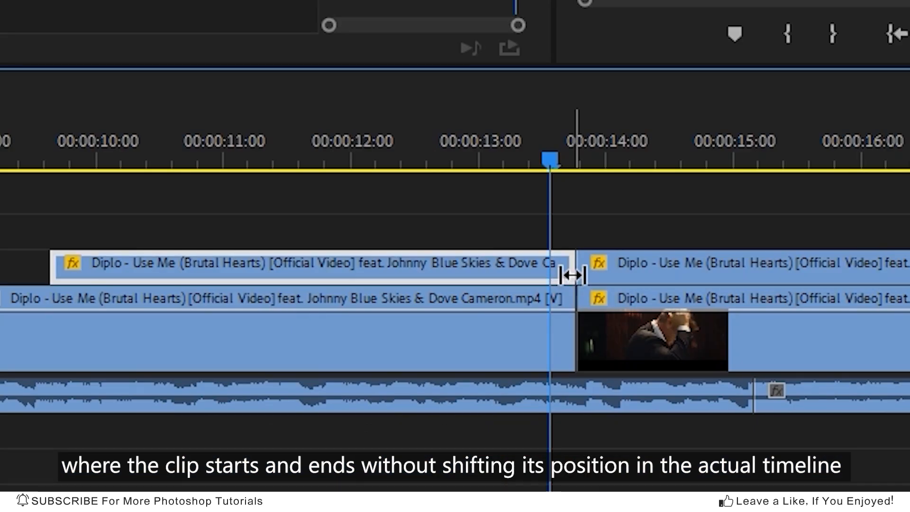
pyautogui.moveTo(524, 267); pyautogui.dragTo(355, 272)
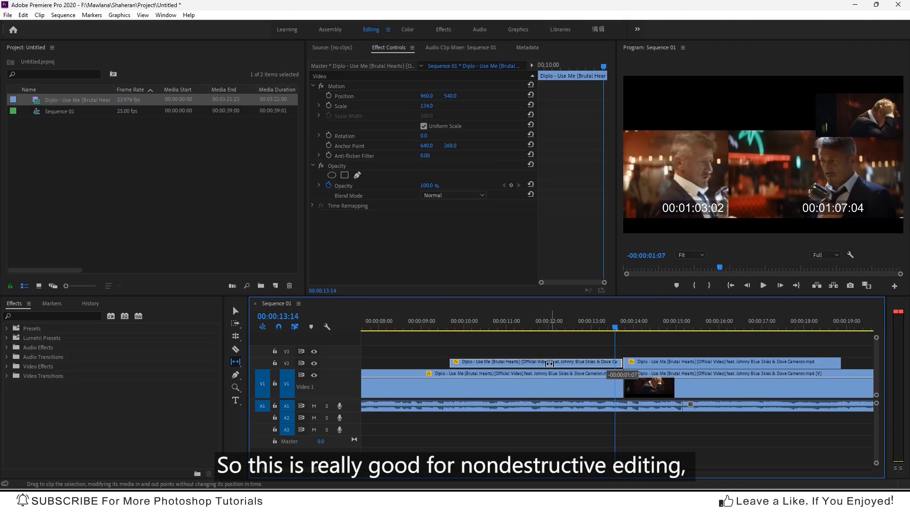
pyautogui.moveTo(549, 363); pyautogui.dragTo(472, 361)
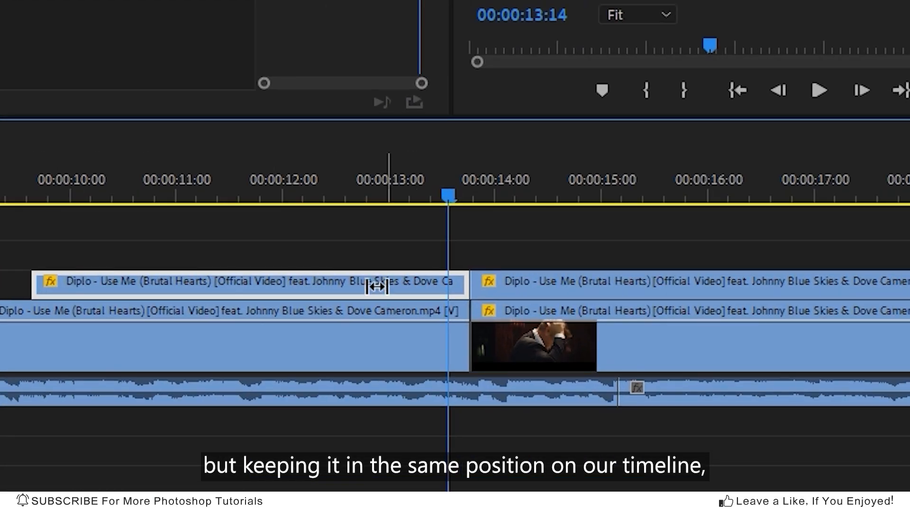
pyautogui.moveTo(209, 291); pyautogui.dragTo(389, 276)
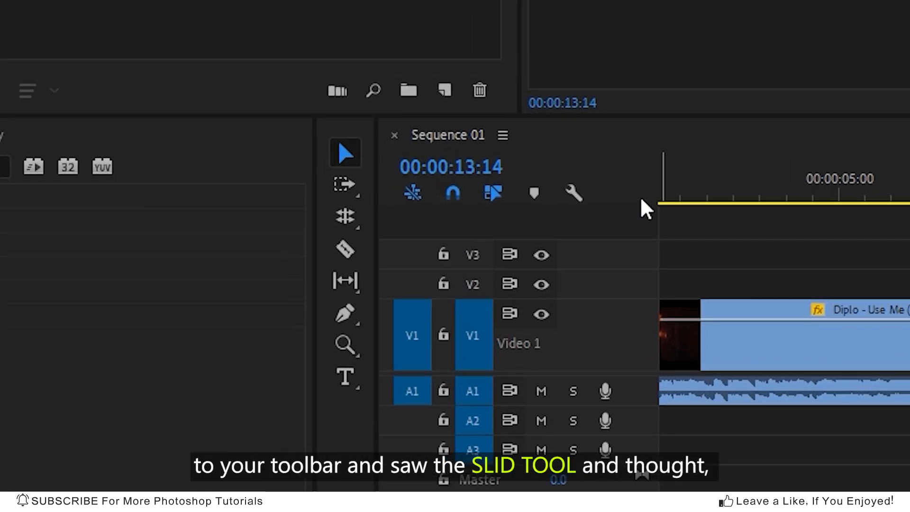
# - With the Slide Tool, slide the middle V2 clip about one second earlier between its neighbours and back to a later position
pyautogui.click(342, 283)
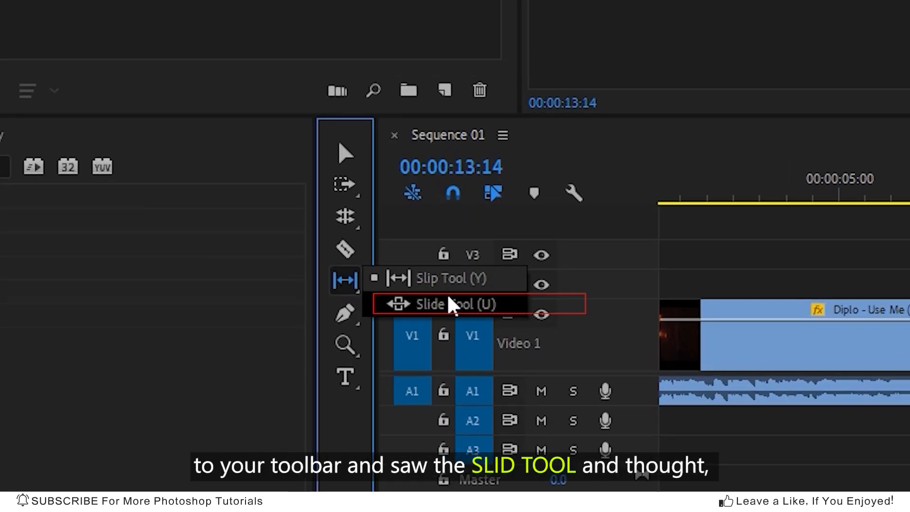
pyautogui.click(426, 310)
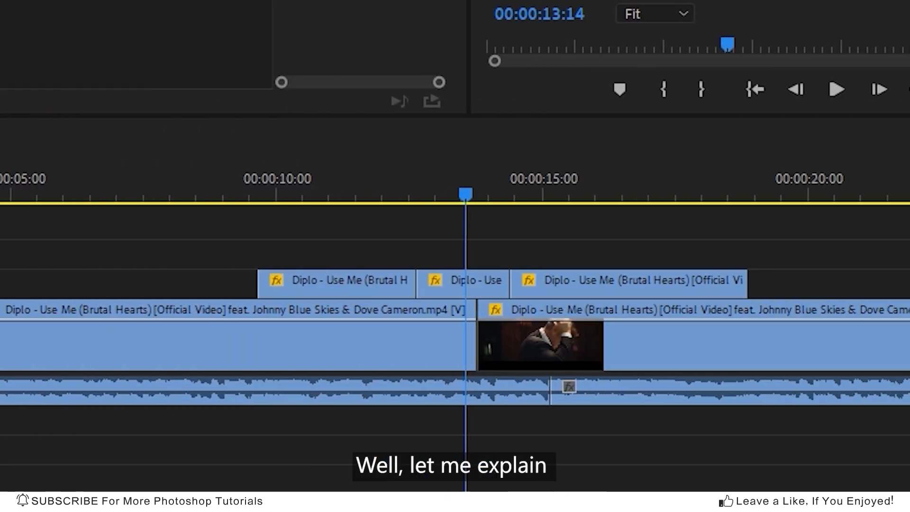
pyautogui.press('=')
pyautogui.press('=')
pyautogui.moveTo(476, 284); pyautogui.dragTo(232, 294)
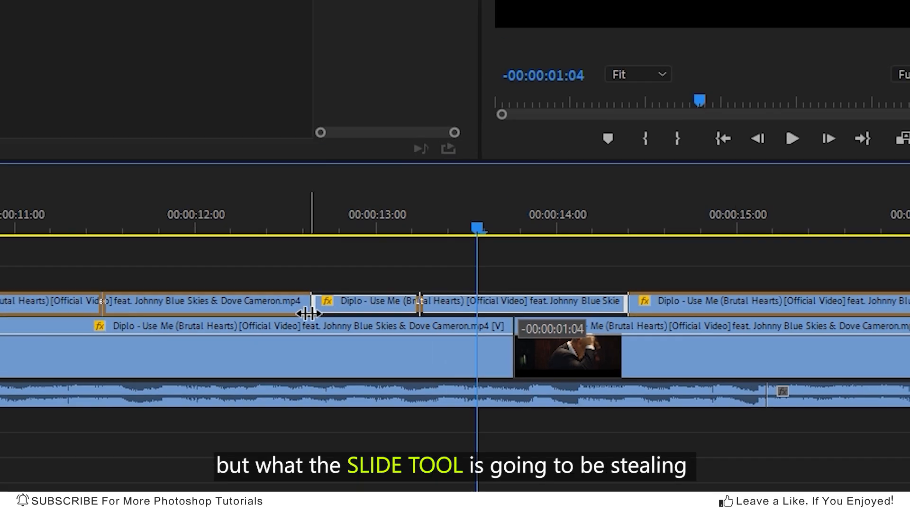
pyautogui.moveTo(308, 313); pyautogui.dragTo(308, 313)
pyautogui.moveTo(534, 368); pyautogui.dragTo(535, 368)
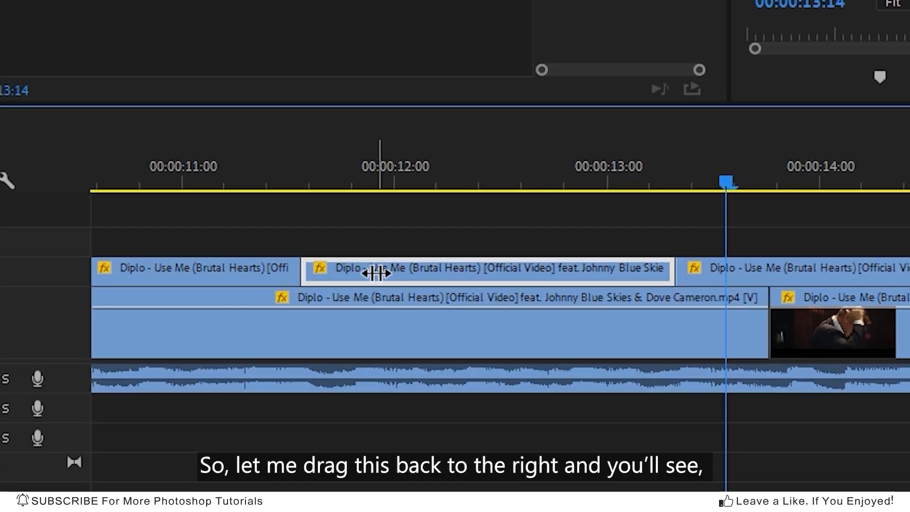
pyautogui.moveTo(365, 273); pyautogui.dragTo(625, 276)
pyautogui.moveTo(431, 276); pyautogui.dragTo(434, 274)
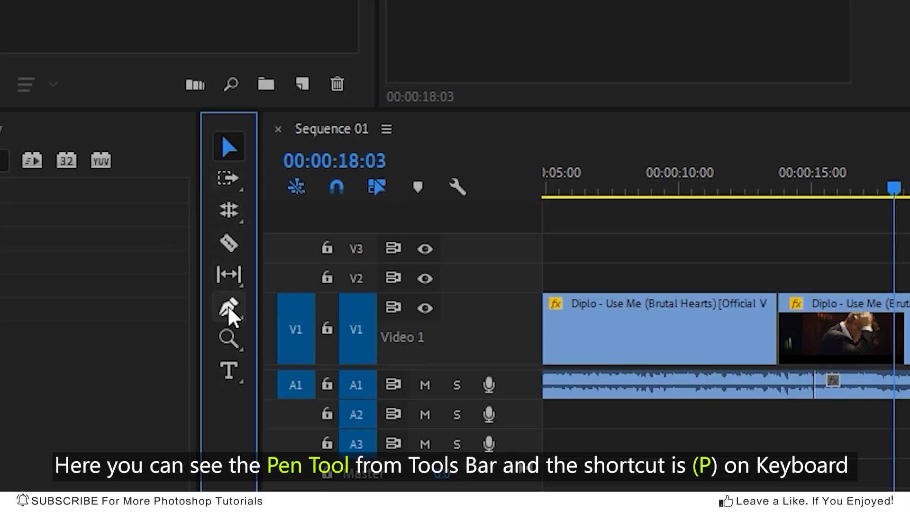
# - Draw a five-point shape with the Pen Tool over the middle of the frame at 00:00:18:03
pyautogui.click(229, 310)
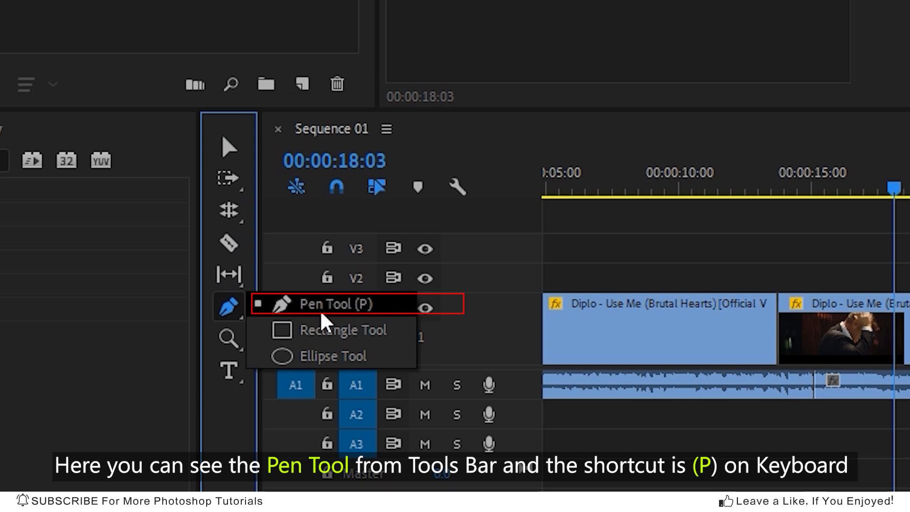
pyautogui.click(326, 308)
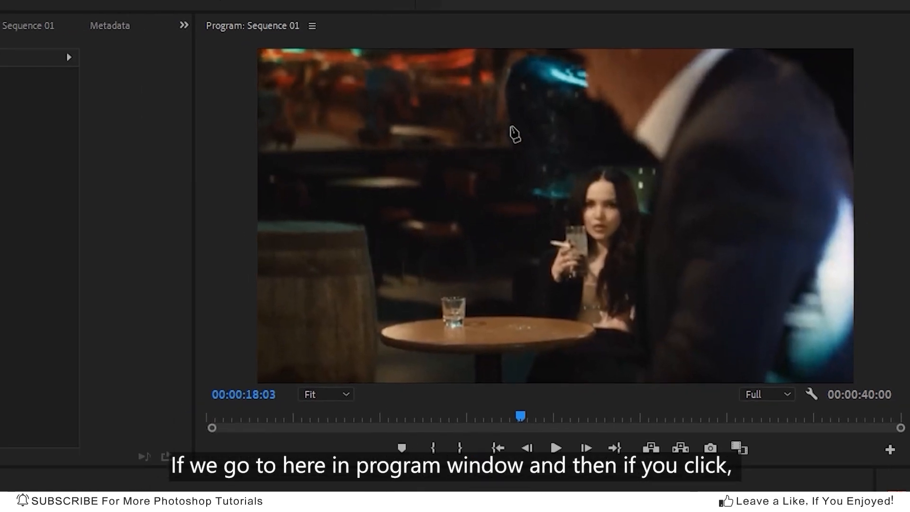
pyautogui.click(538, 123)
pyautogui.click(709, 181)
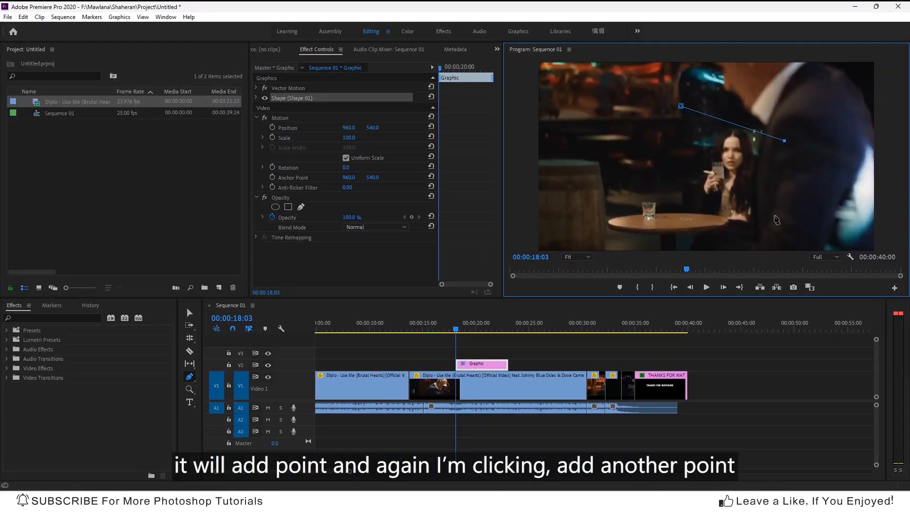
pyautogui.click(774, 215)
pyautogui.click(657, 234)
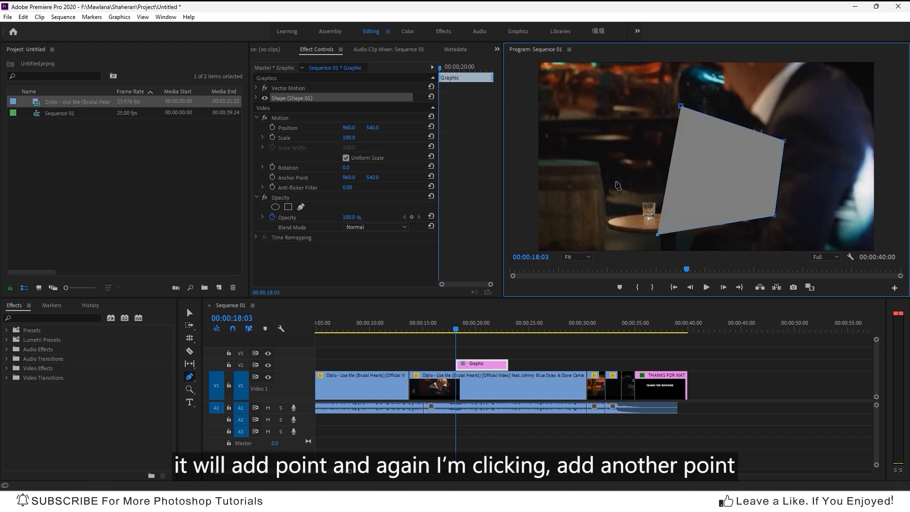
pyautogui.click(616, 182)
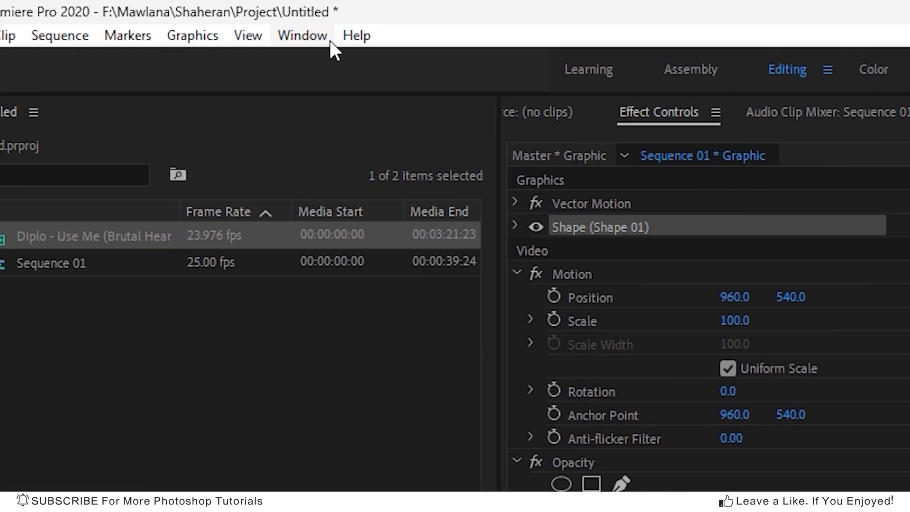
# - Give the five-point shape a black fill and a white 22.0 stroke, and toggle its shadow
pyautogui.click(166, 16)
pyautogui.click(426, 471)
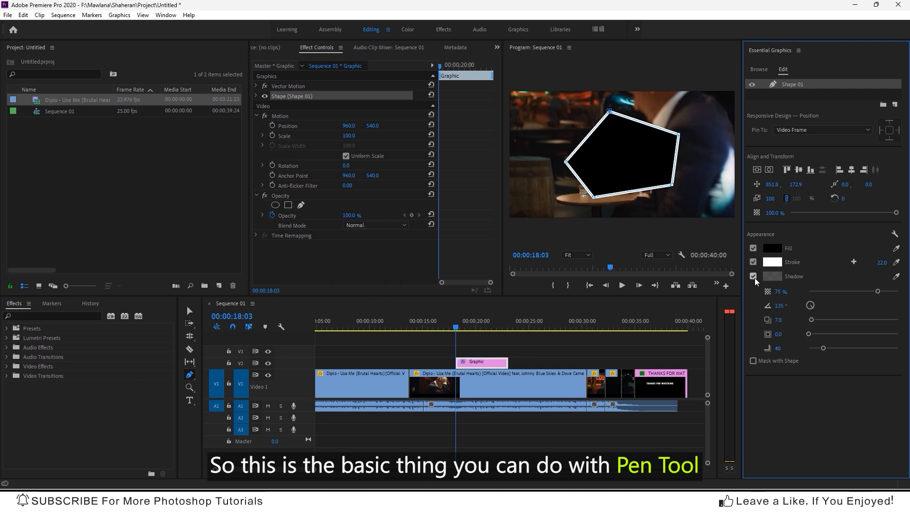
pyautogui.click(753, 290)
pyautogui.click(753, 290)
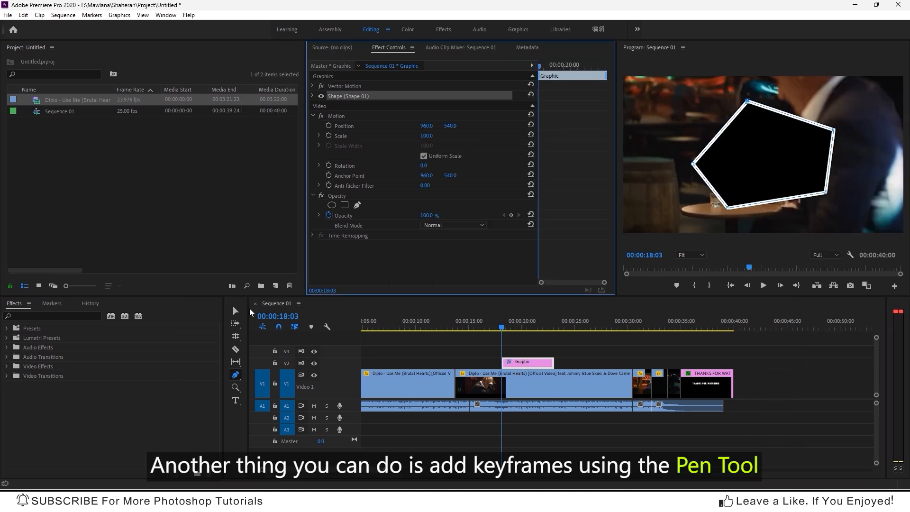
# - Switch to the Selection Tool and delete the shape's graphic clip from track V2
pyautogui.press('v')
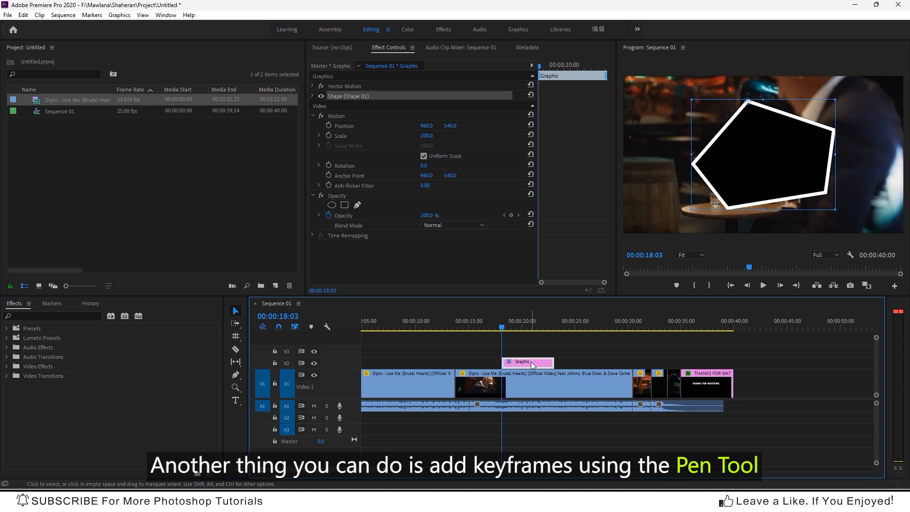
pyautogui.press('Delete')
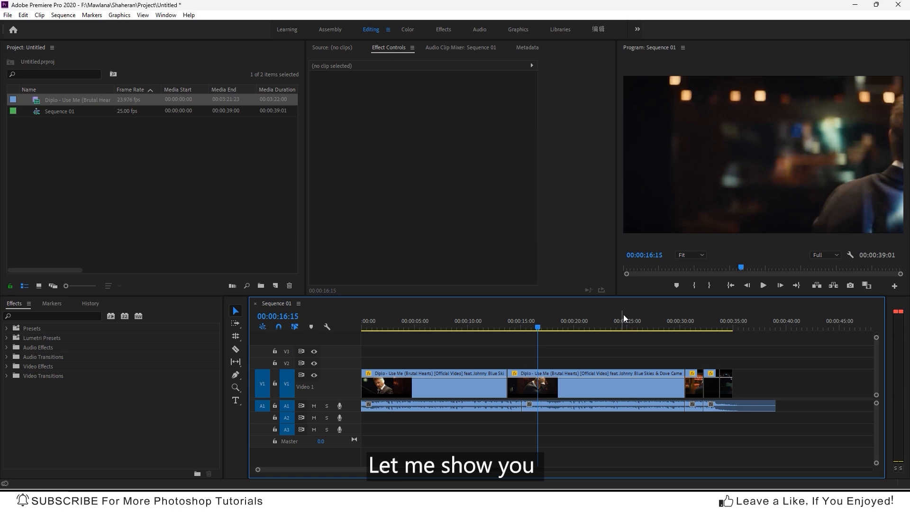
# - Play back the last clip of the sequence from about 34 seconds to check how the video ends
pyautogui.moveTo(624, 317); pyautogui.dragTo(709, 326)
pyautogui.press('=')
pyautogui.press('=')
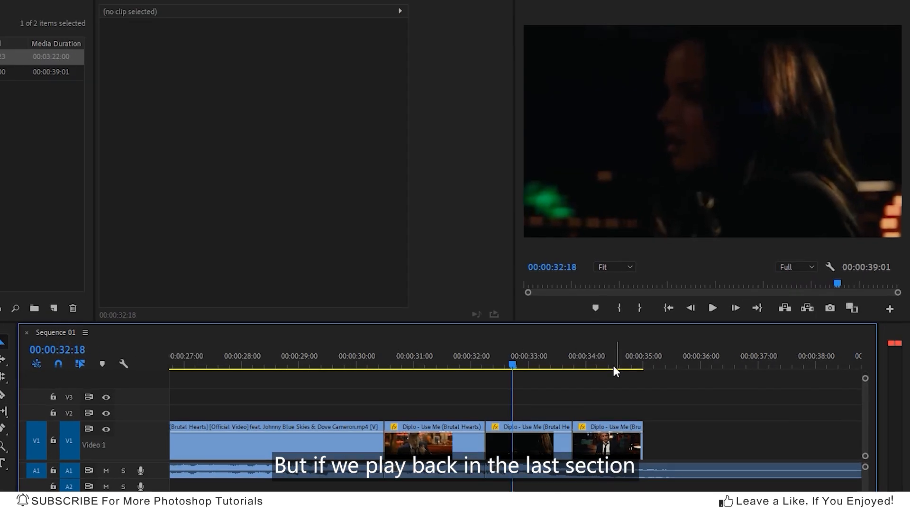
pyautogui.press('=')
pyautogui.moveTo(512, 363); pyautogui.dragTo(648, 392)
pyautogui.press('space')
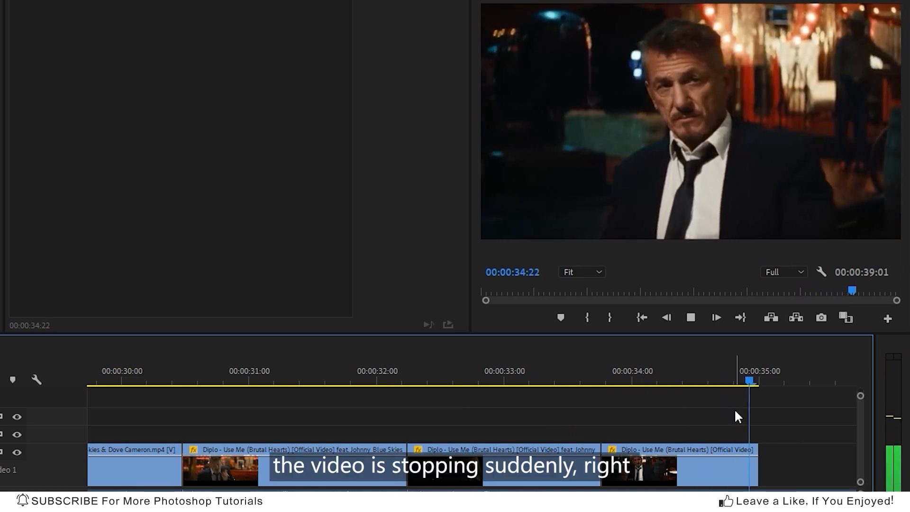
pyautogui.press('space')
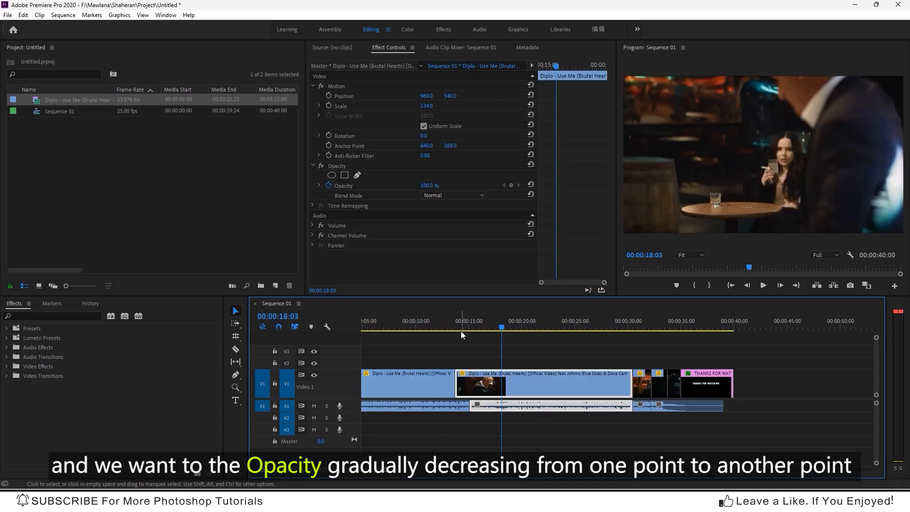
# - Show the Opacity line on the V1 clip that starts just before 00:00:14:00, and open the timeline display settings
pyautogui.click(464, 325)
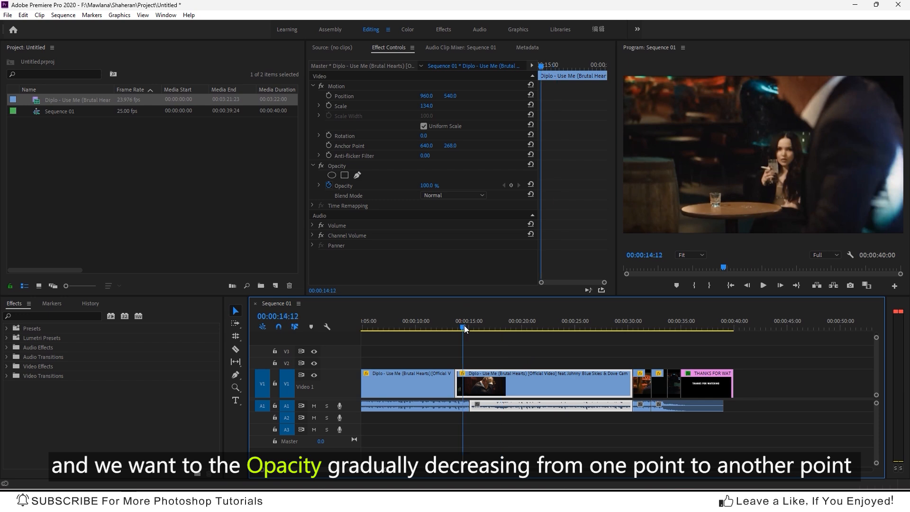
pyautogui.press('=')
pyautogui.press('=')
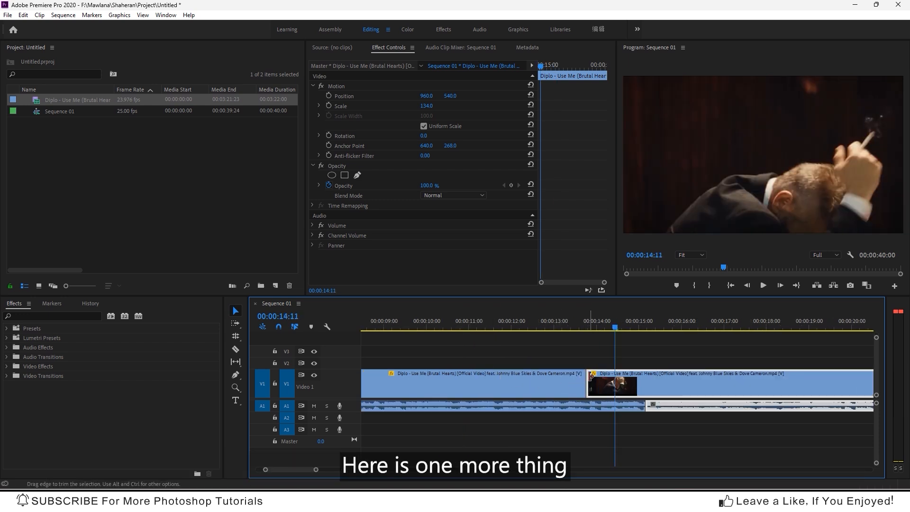
pyautogui.rightClick(590, 376)
pyautogui.moveTo(620, 393)
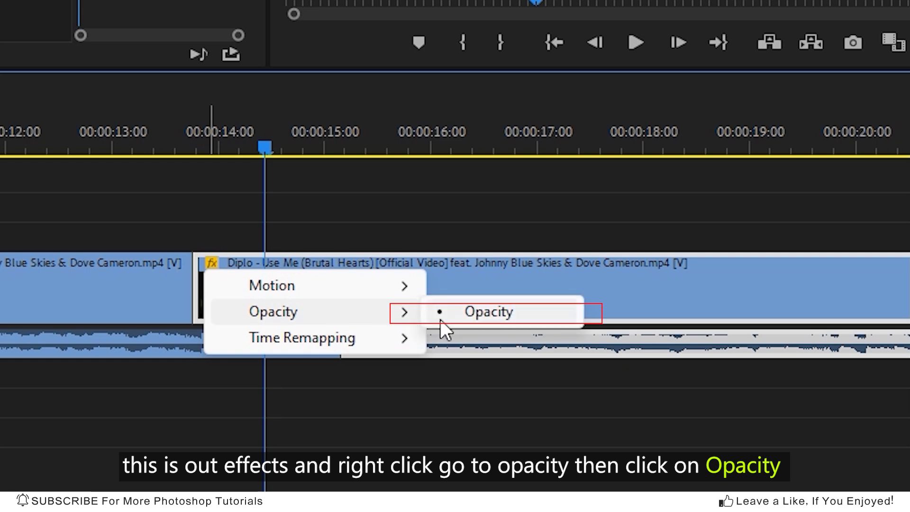
pyautogui.click(462, 319)
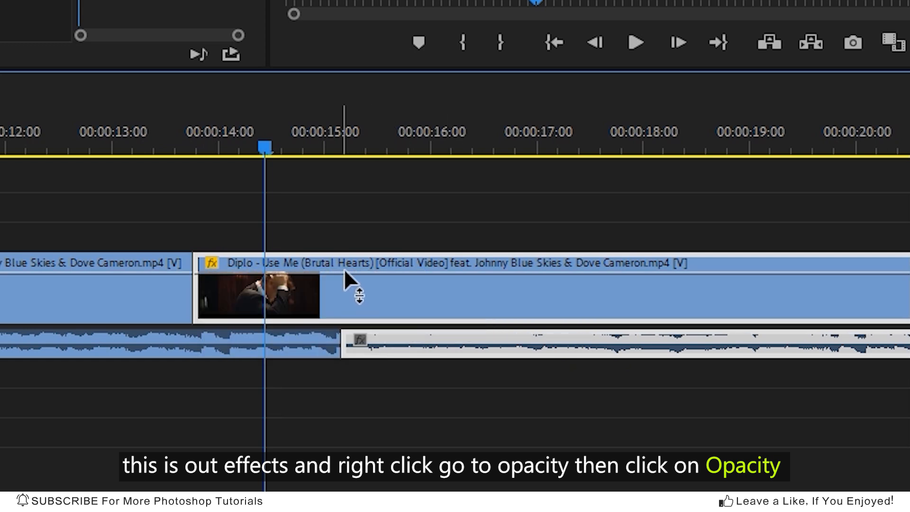
pyautogui.moveTo(455, 151); pyautogui.dragTo(494, 152)
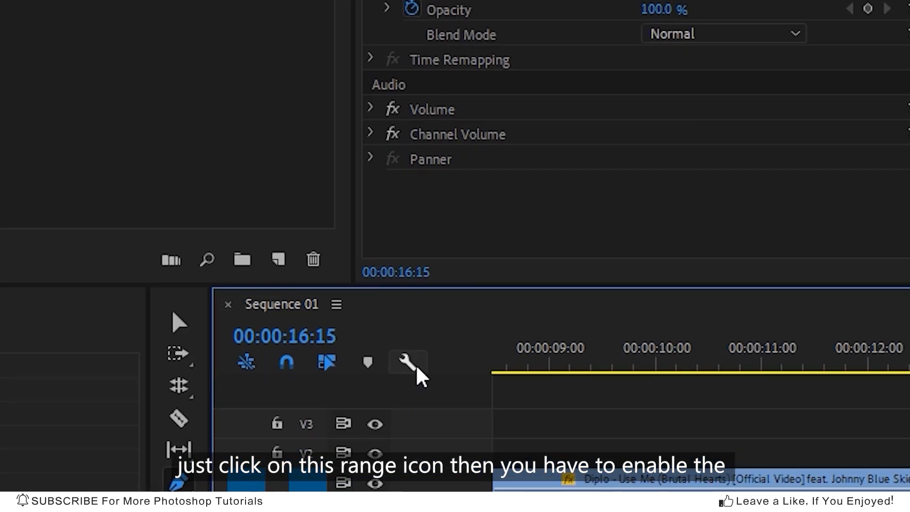
pyautogui.click(418, 369)
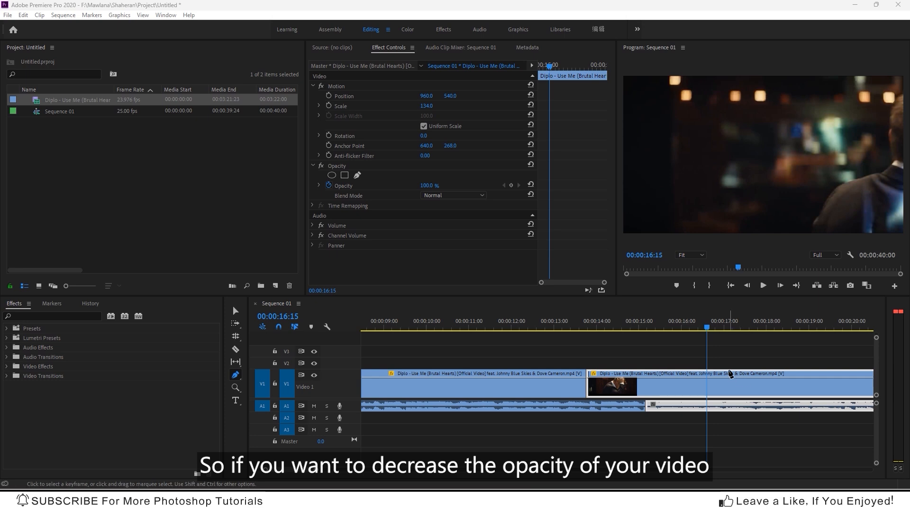
# - Add two Pen Tool opacity keyframes to the video clip after 00:00:33:16, lowering the second to 0% at the clip's end
pyautogui.click(236, 374)
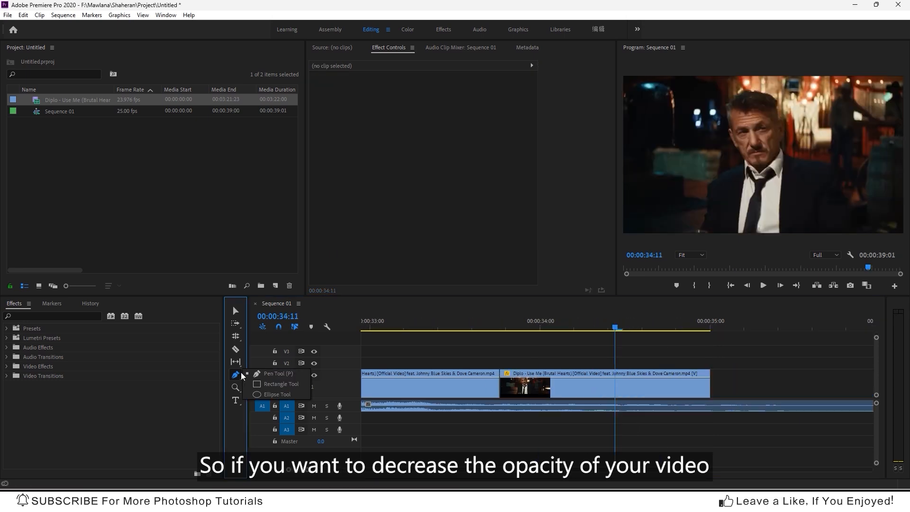
pyautogui.click(276, 372)
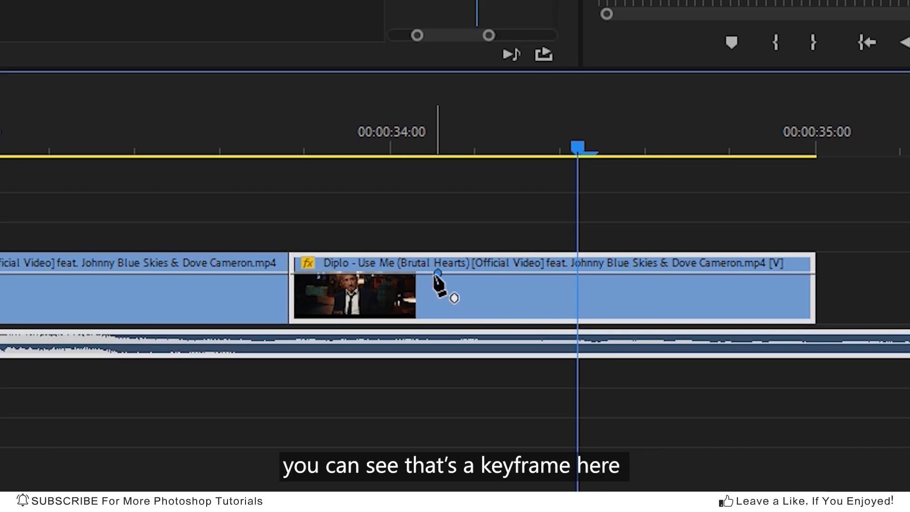
pyautogui.click(747, 272)
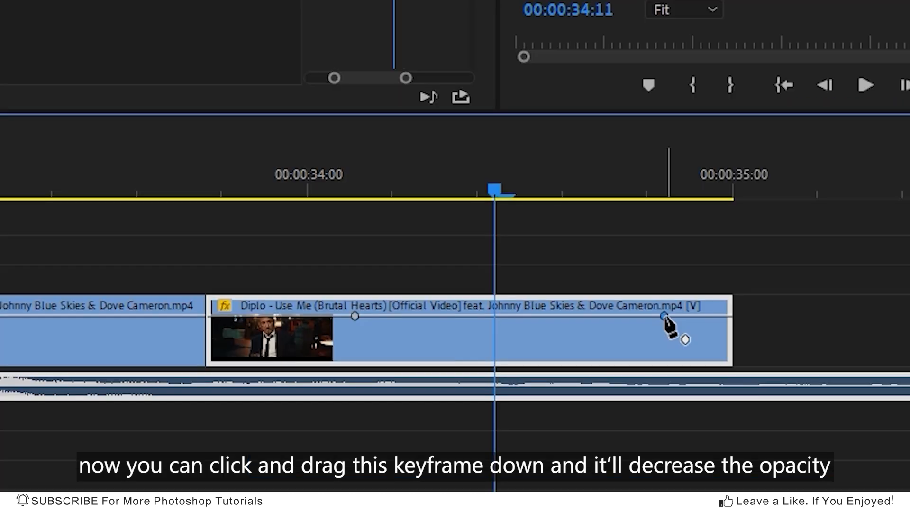
pyautogui.moveTo(684, 378); pyautogui.dragTo(709, 395)
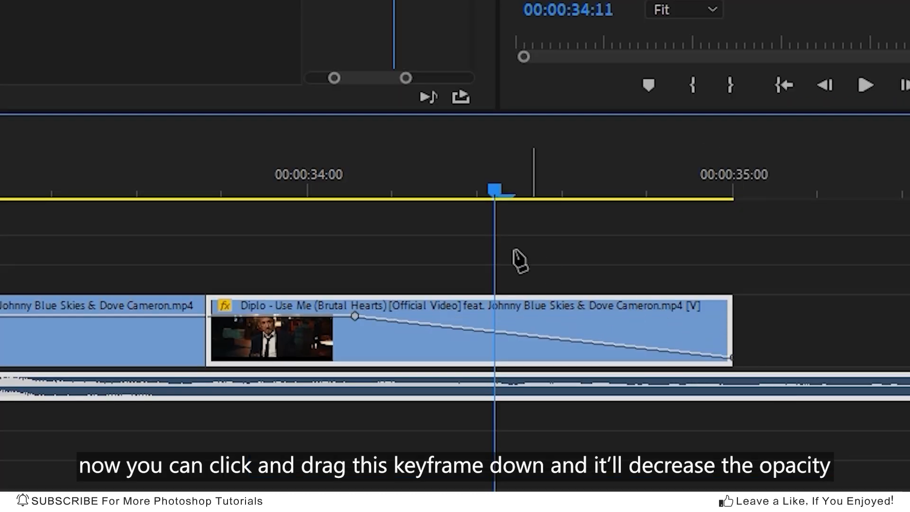
# - Play back from about 00:00:33:11 through the clip's end to check the opacity fade to black
pyautogui.moveTo(359, 188); pyautogui.dragTo(171, 186)
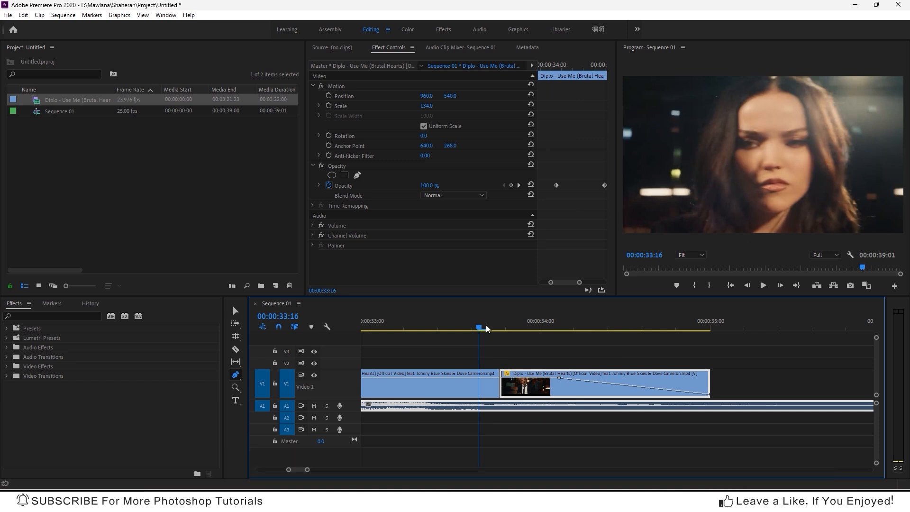
pyautogui.press('space')
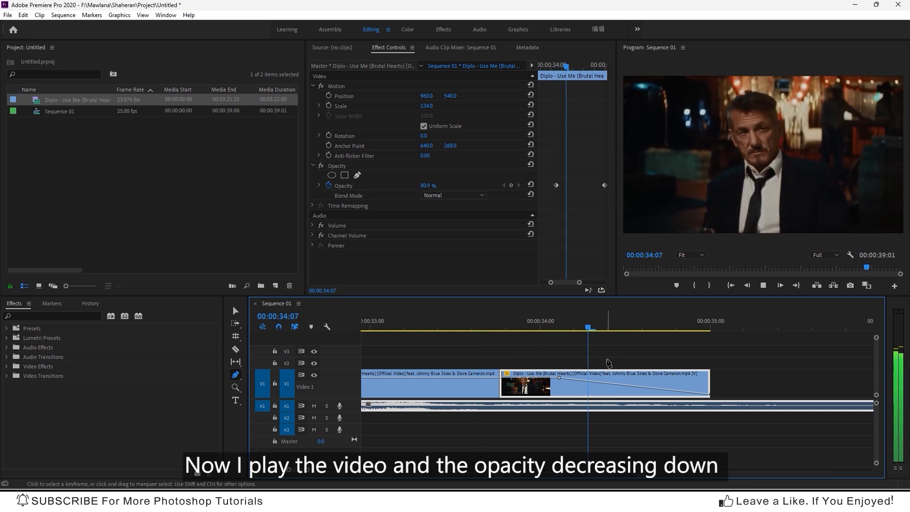
pyautogui.press('space')
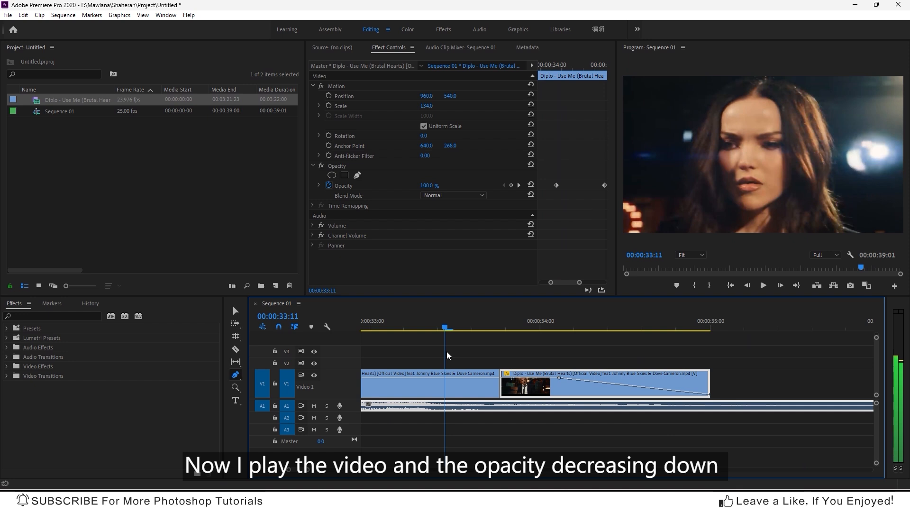
pyautogui.press('space')
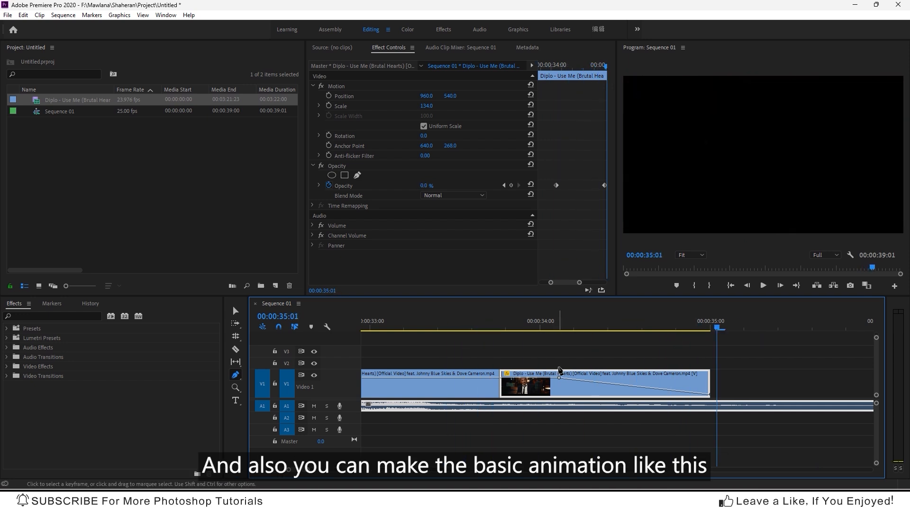
# - Add opacity keyframes around the cut at 00:00:32:06, fading the outgoing clip to 0 and the incoming clip up from 0
pyautogui.press('-')
pyautogui.press('-')
pyautogui.press('-')
pyautogui.press('-')
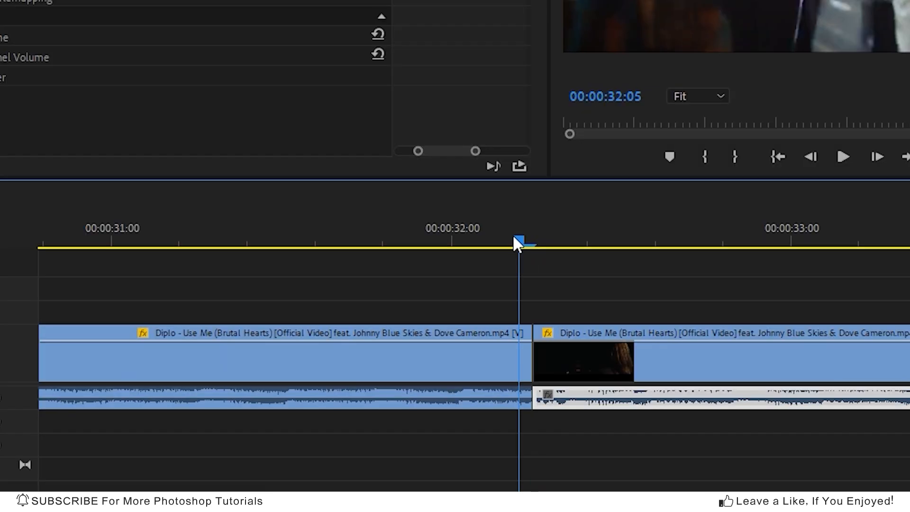
pyautogui.click(554, 377)
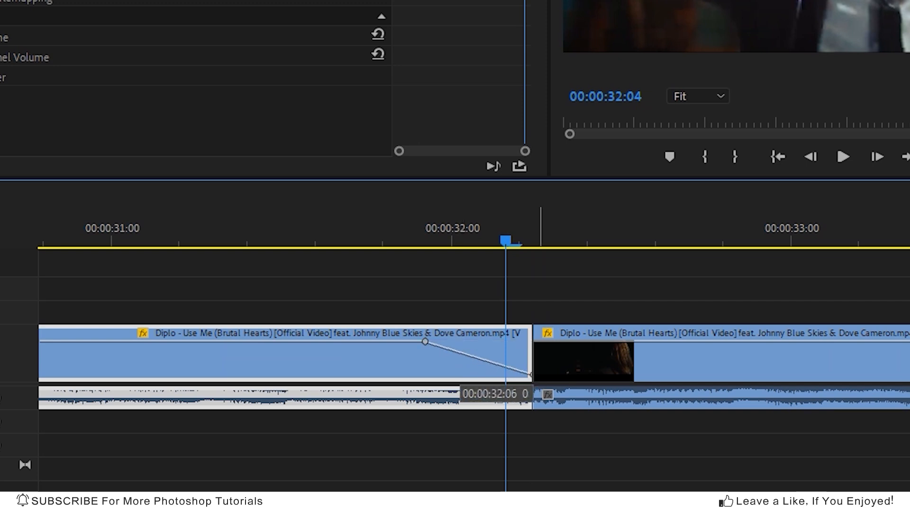
pyautogui.click(664, 341)
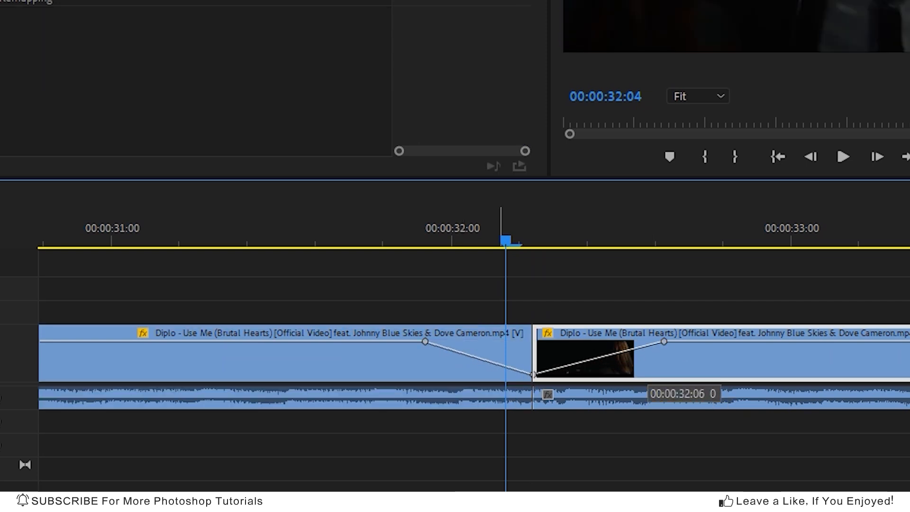
# - Keyframe the same opacity dip to black across the cut between 00:00:30:00 and 00:00:31:00
pyautogui.press('-')
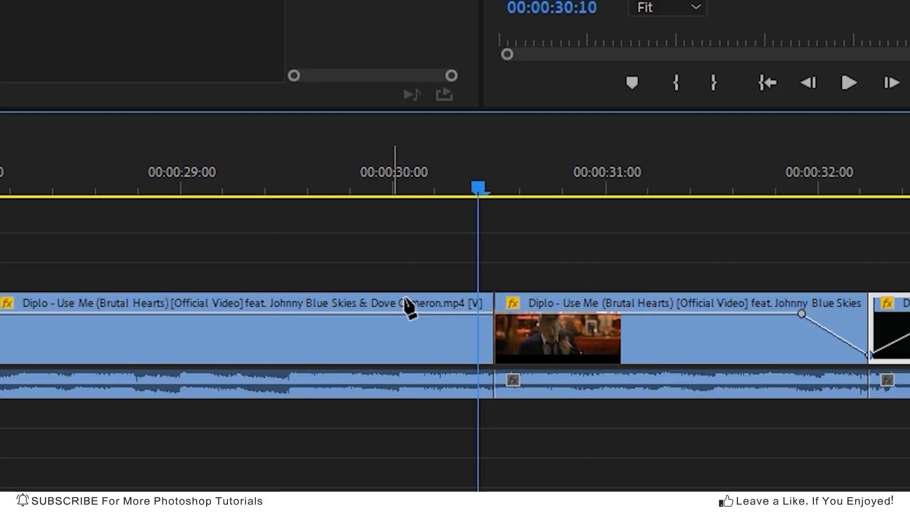
pyautogui.press('=')
pyautogui.click(499, 342)
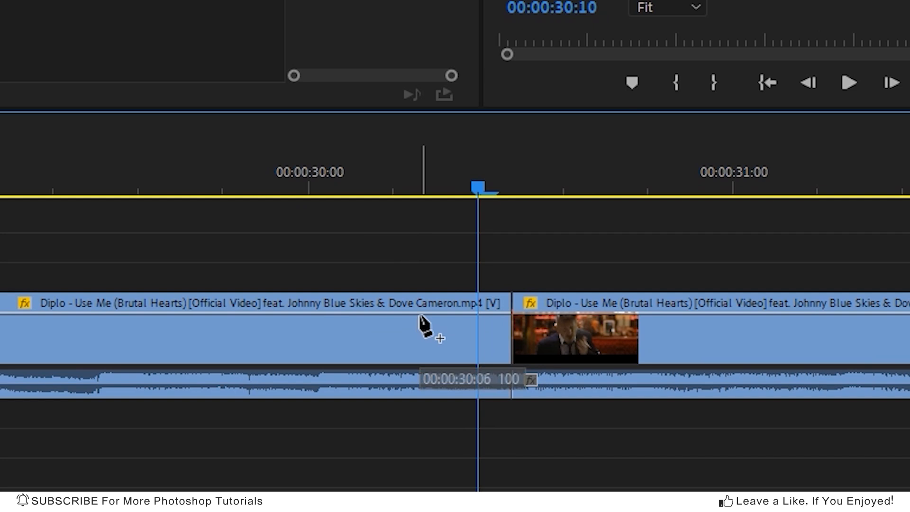
pyautogui.click(528, 341)
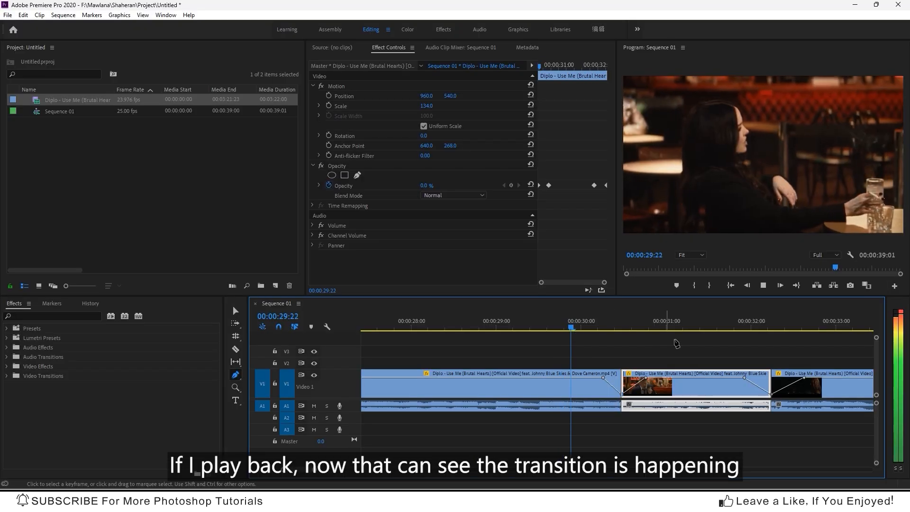
# - Play back across the cut just after 00:00:30:10 to check the transition through black
pyautogui.press('space')
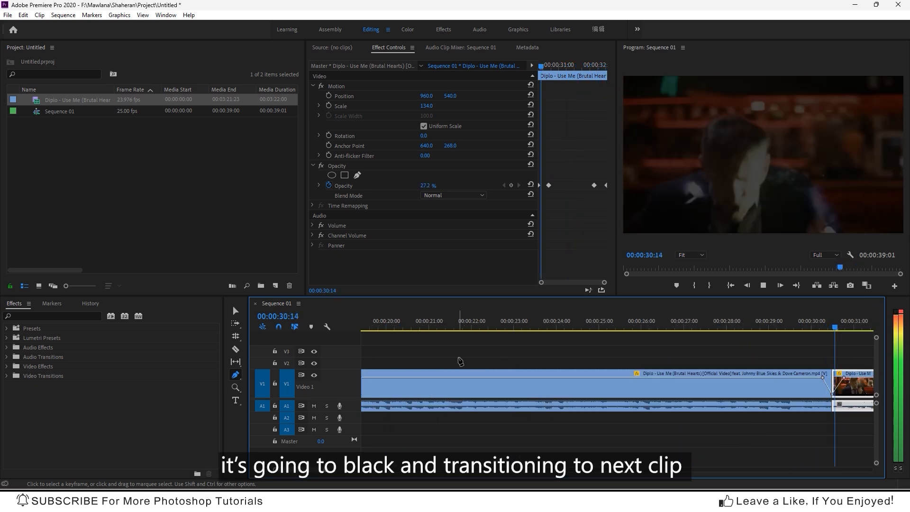
pyautogui.press('space')
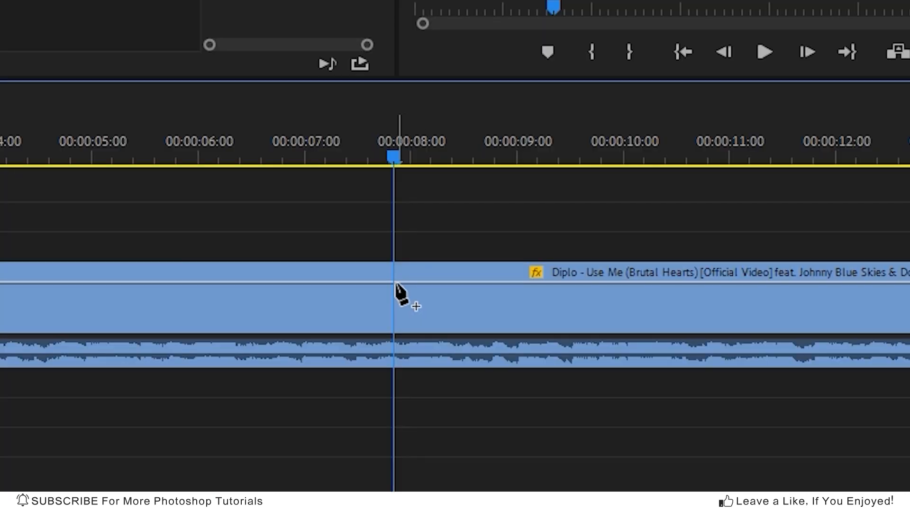
# - Add a row of nine opacity keyframes from just before 00:00:08:00 to just after 00:00:09:00 on the first clip, and play it
pyautogui.click(409, 283)
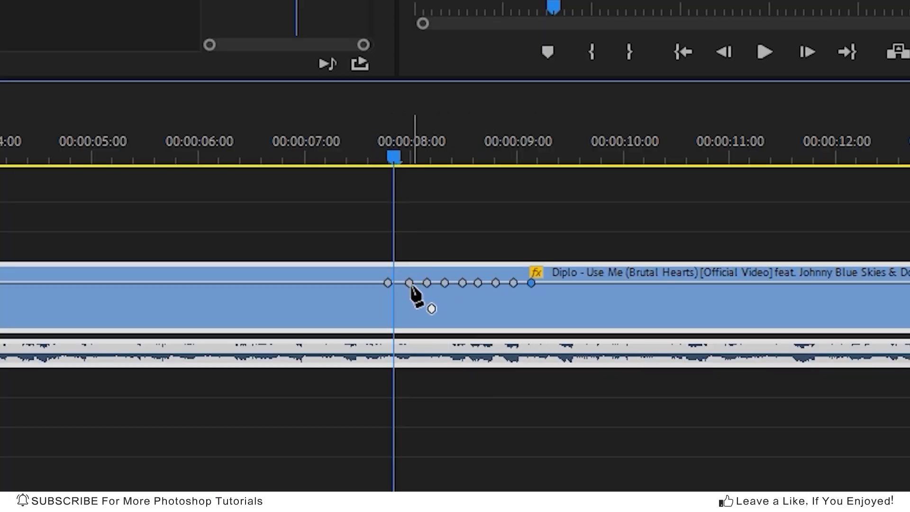
pyautogui.press('space')
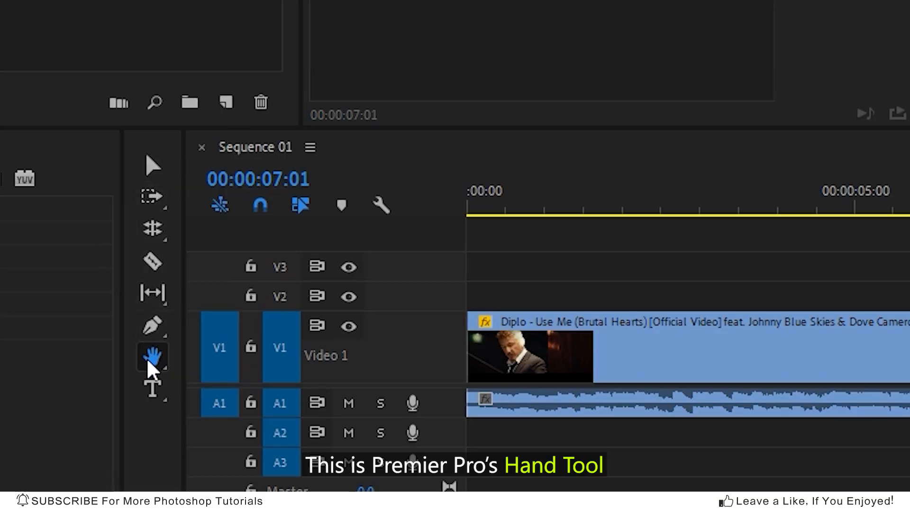
# - Pick the Hand Tool and pan the timeline to the THANKS FOR WATCHING clip at the sequence's end
pyautogui.click(151, 365)
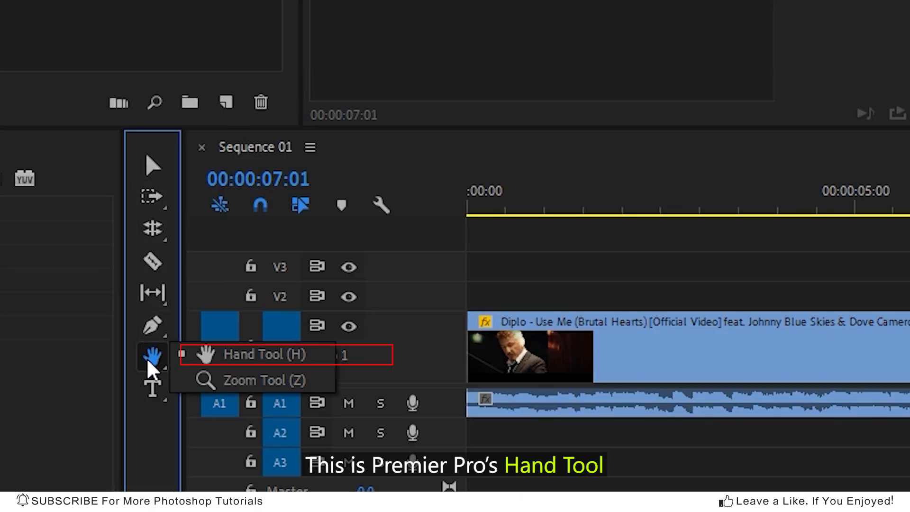
pyautogui.click(250, 360)
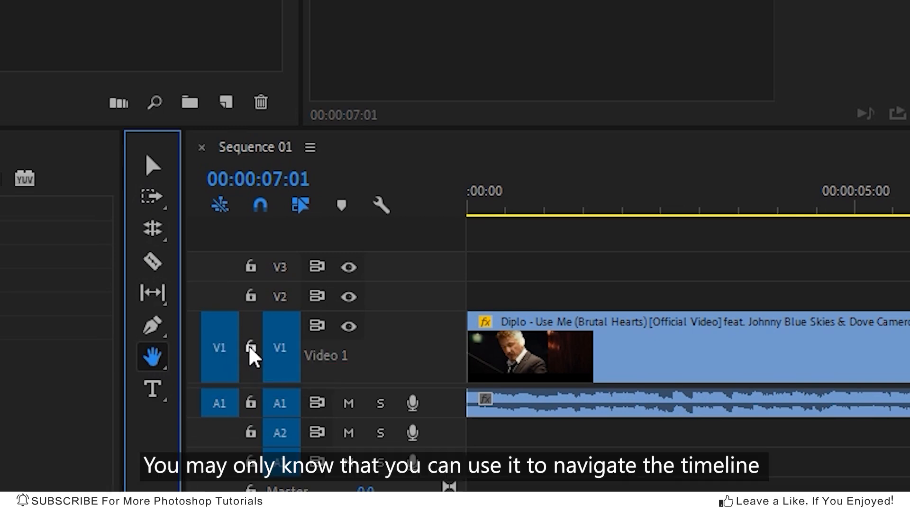
pyautogui.moveTo(532, 386); pyautogui.dragTo(425, 387)
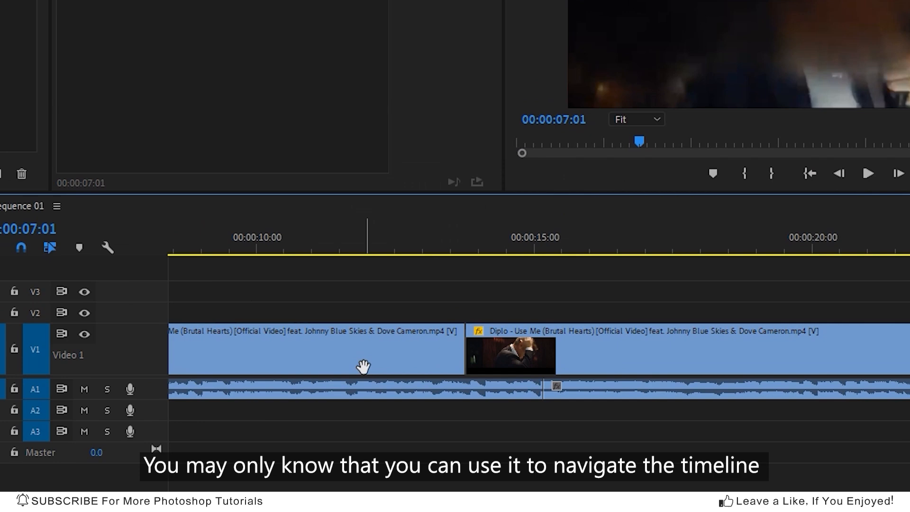
pyautogui.moveTo(669, 363); pyautogui.dragTo(379, 360)
pyautogui.moveTo(752, 367); pyautogui.dragTo(521, 370)
pyautogui.moveTo(773, 355); pyautogui.dragTo(499, 352)
# - Magnify the Program monitor, ending at 100%, and inspect different parts of the frame at 00:00:07:01 with the Hand Tool
pyautogui.moveTo(613, 199); pyautogui.dragTo(676, 189)
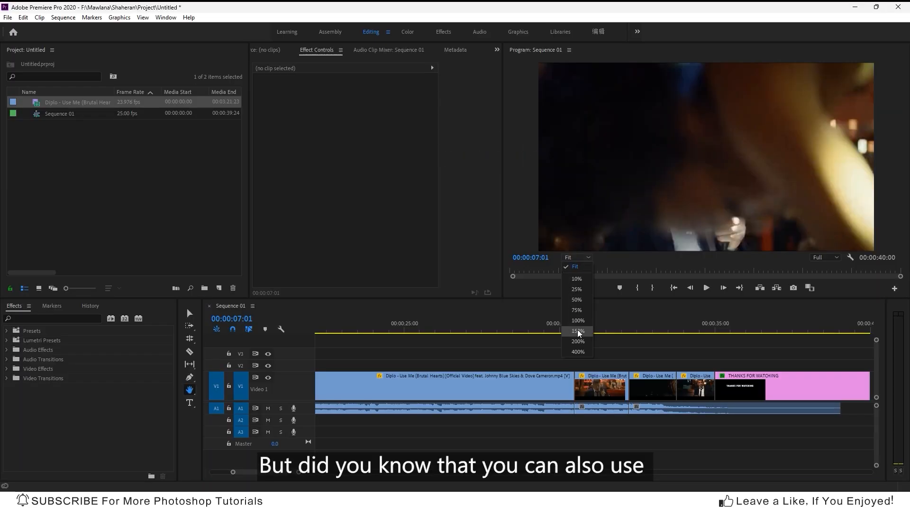
pyautogui.click(578, 331)
pyautogui.moveTo(626, 162); pyautogui.dragTo(650, 228)
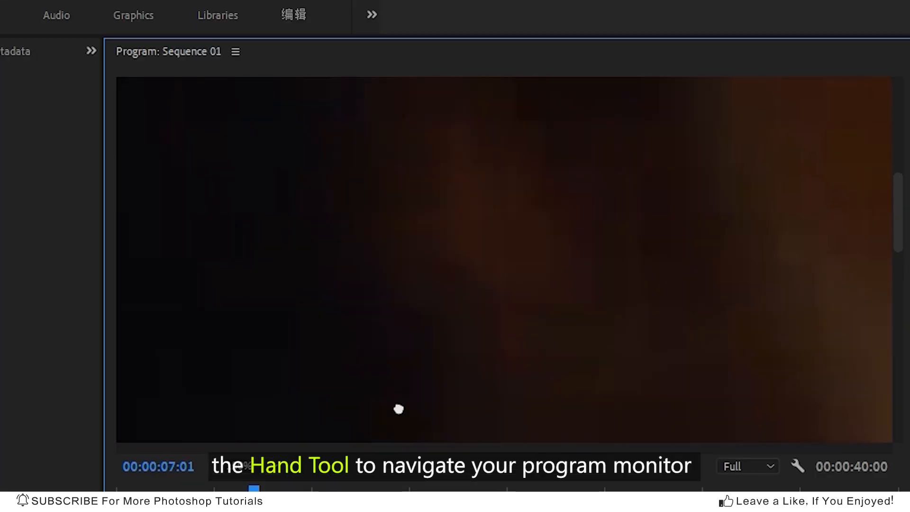
pyautogui.moveTo(398, 409); pyautogui.dragTo(308, 438)
pyautogui.click(251, 511)
pyautogui.moveTo(608, 273); pyautogui.dragTo(298, 381)
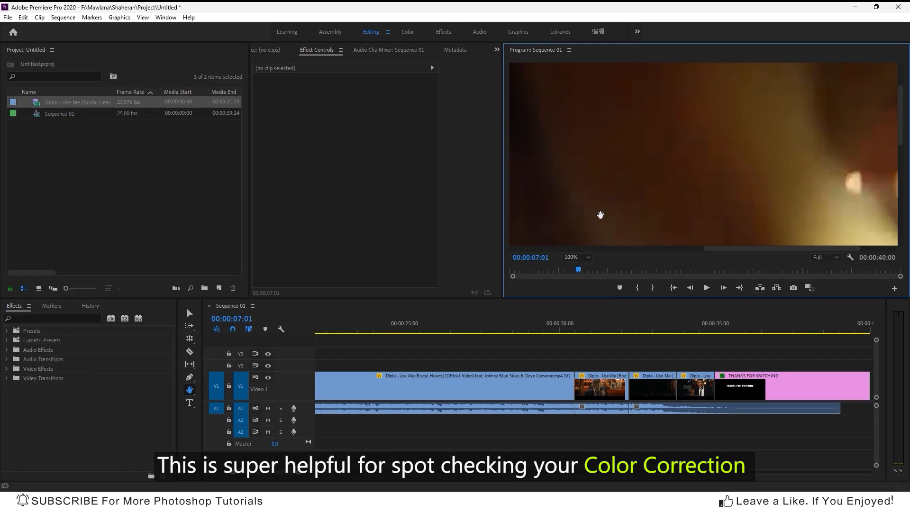
pyautogui.moveTo(600, 214); pyautogui.dragTo(570, 239)
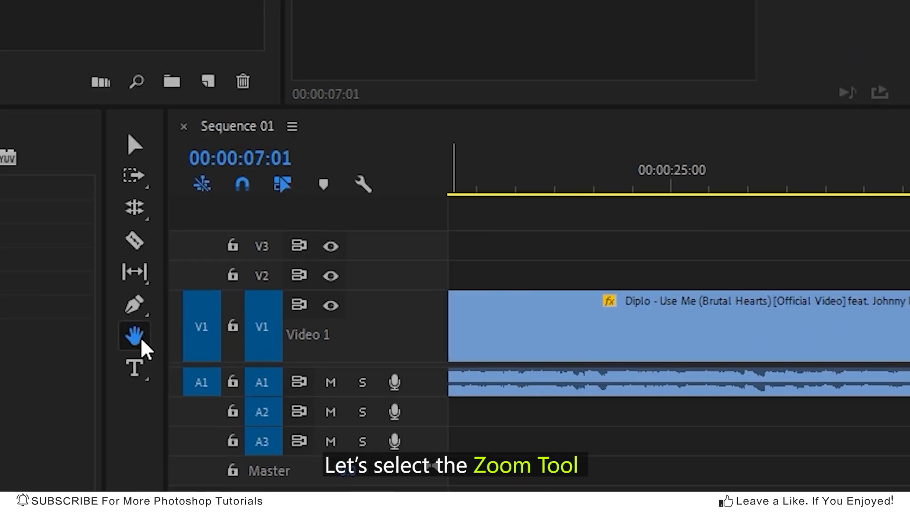
# - Pick the Zoom Tool, try it on the Program monitor, and magnify the timeline around 00:00:28:00
pyautogui.click(141, 342)
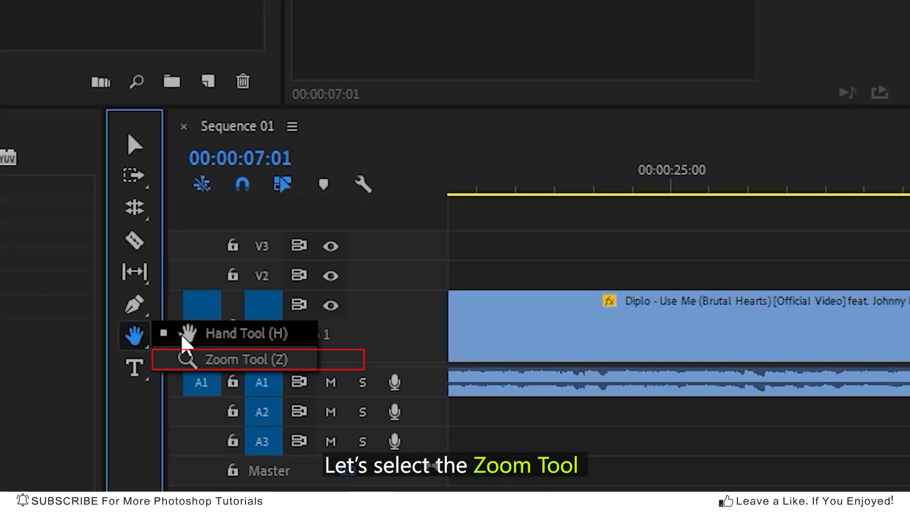
pyautogui.click(265, 364)
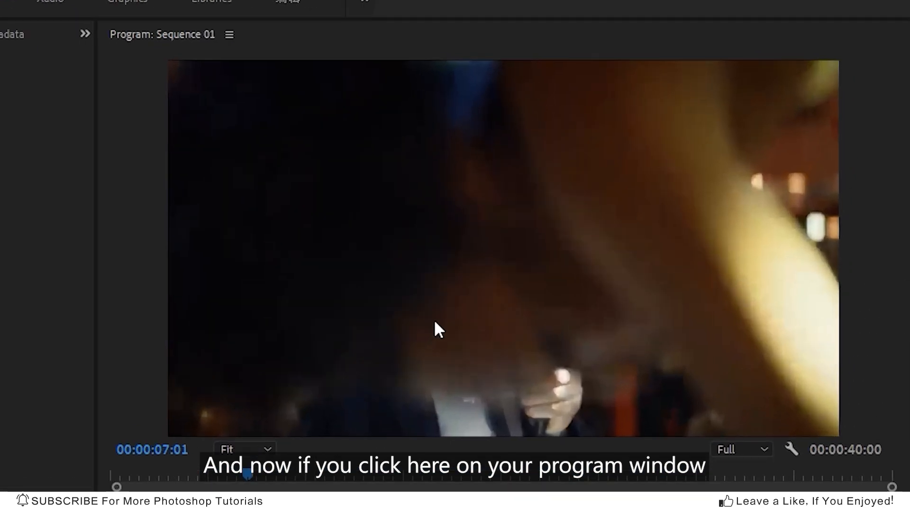
pyautogui.click(435, 322)
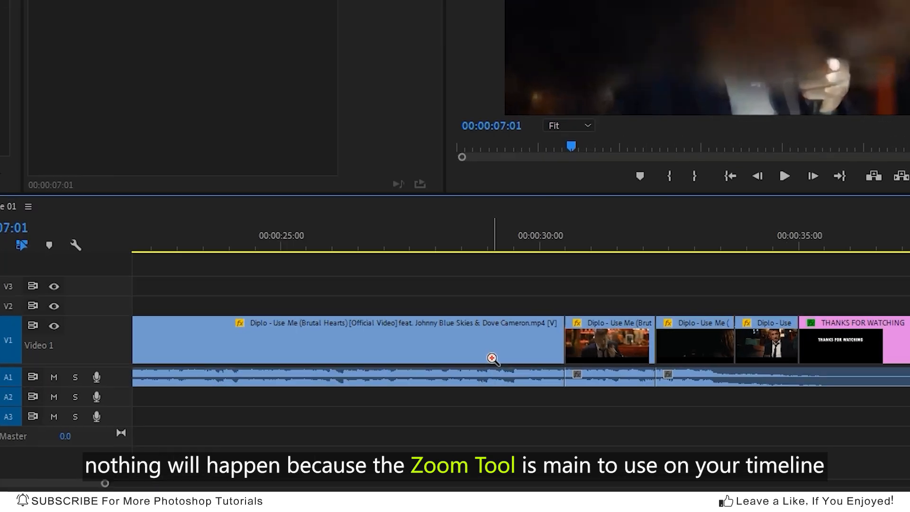
pyautogui.click(533, 396)
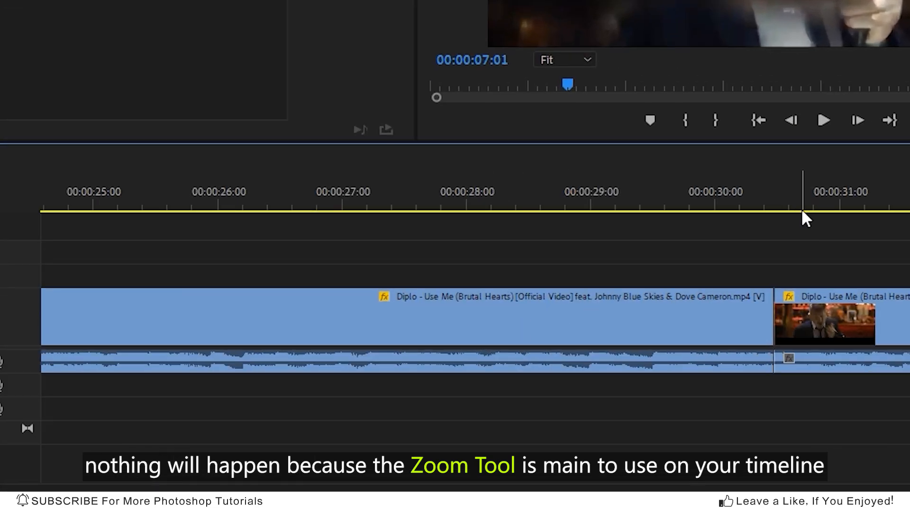
# - Place the playhead at 00:00:30:11 and magnify the timeline around the nearby cut with the Zoom Tool
pyautogui.click(769, 206)
pyautogui.click(767, 324)
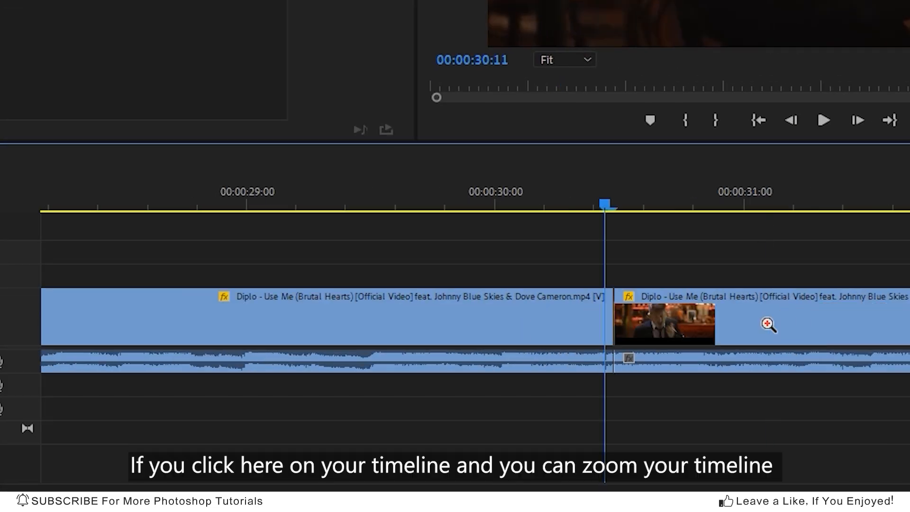
pyautogui.click(768, 325)
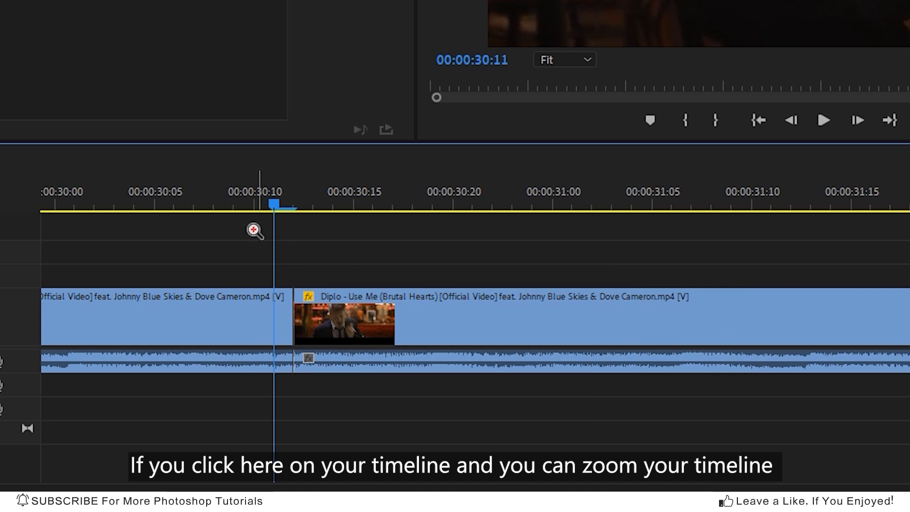
pyautogui.click(294, 333)
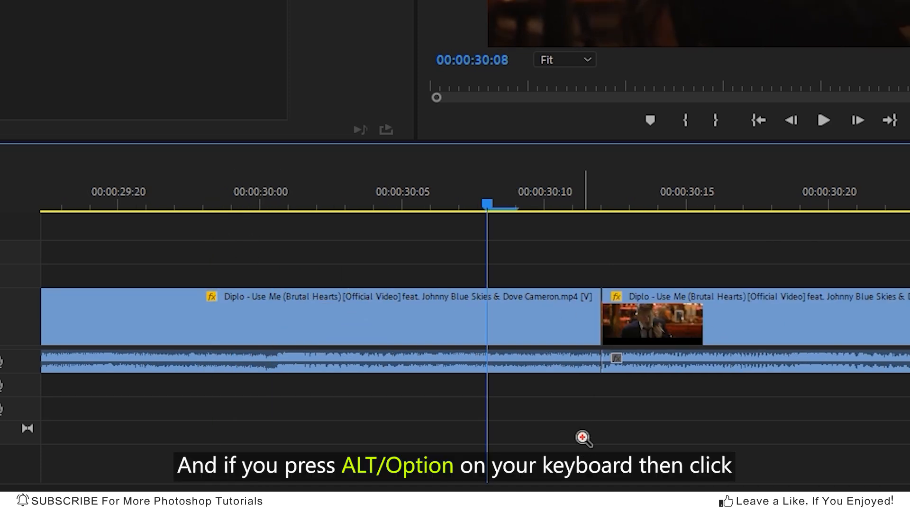
# - Zoom the timeline out with the Zoom Tool until the THANKS FOR WATCHING clip shows, and move the playhead to 00:00:32:18
pyautogui.keyDown('alt'); pyautogui.click(527, 316); pyautogui.keyUp('alt')
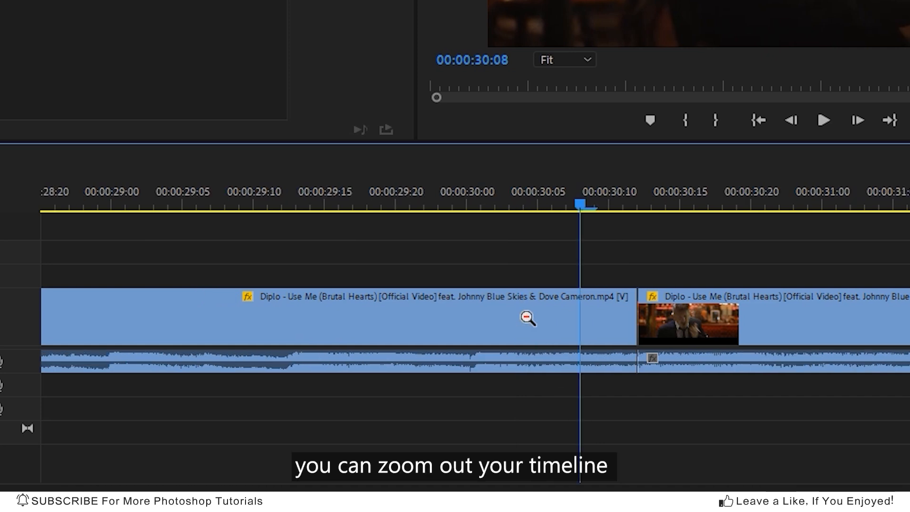
pyautogui.keyDown('alt'); pyautogui.click(526, 315); pyautogui.keyUp('alt')
pyautogui.keyDown('alt'); pyautogui.click(649, 329); pyautogui.keyUp('alt')
pyautogui.keyDown('alt'); pyautogui.click(649, 328); pyautogui.keyUp('alt')
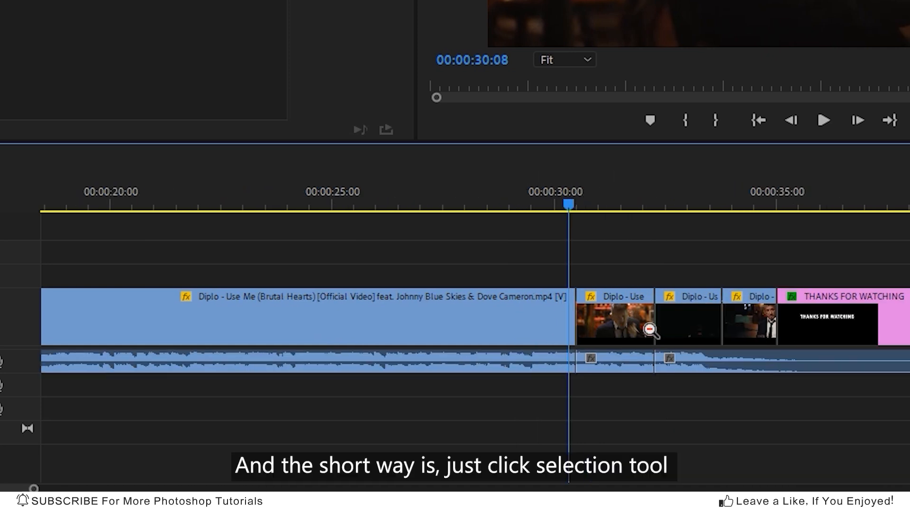
pyautogui.moveTo(579, 332); pyautogui.dragTo(632, 331)
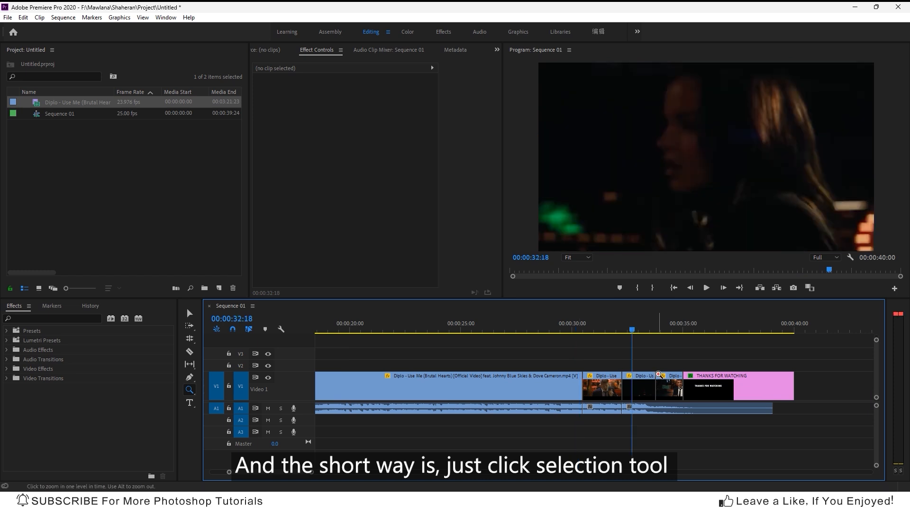
# - Switch to the Selection Tool and magnify the timeline around 00:00:31:00, then zoom out to show 00:00:15:00 through 00:00:35:00
pyautogui.click(190, 313)
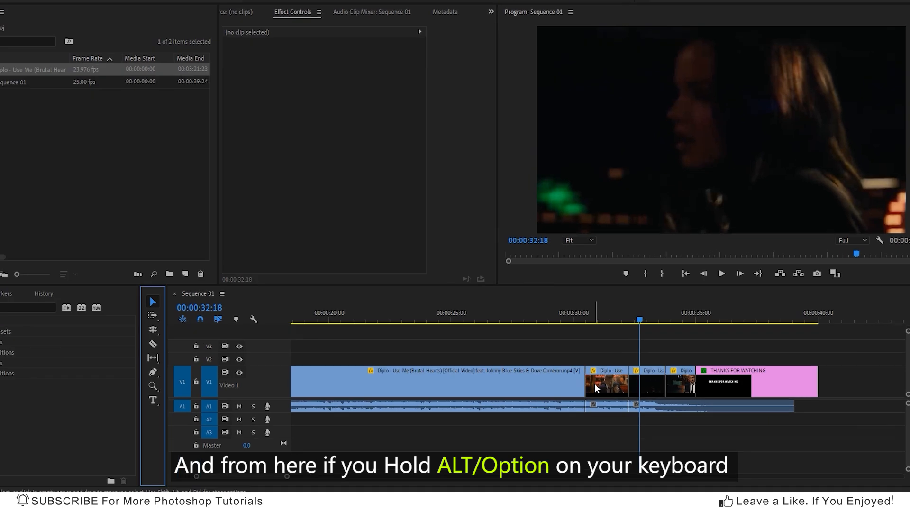
pyautogui.keyDown('alt'); pyautogui.scroll(4, 593, 386); pyautogui.keyUp('alt')
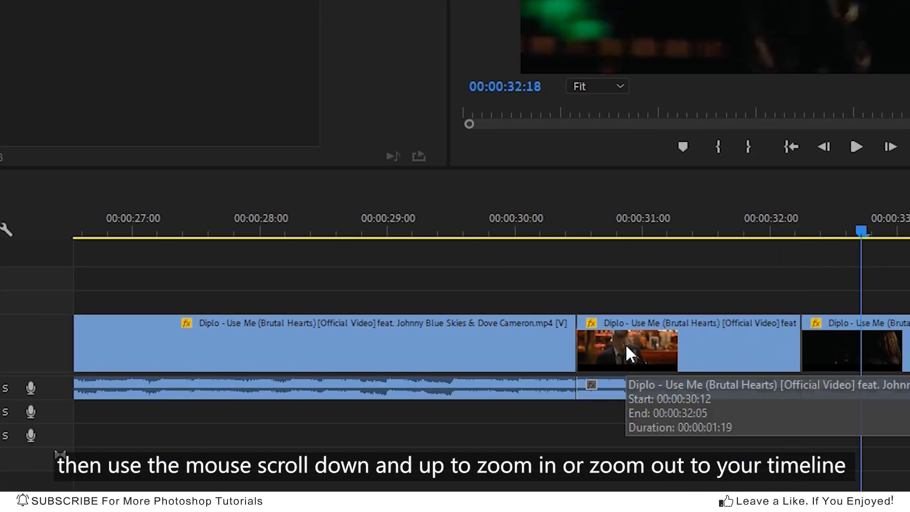
pyautogui.keyDown('alt'); pyautogui.scroll(3, 625, 343); pyautogui.keyUp('alt')
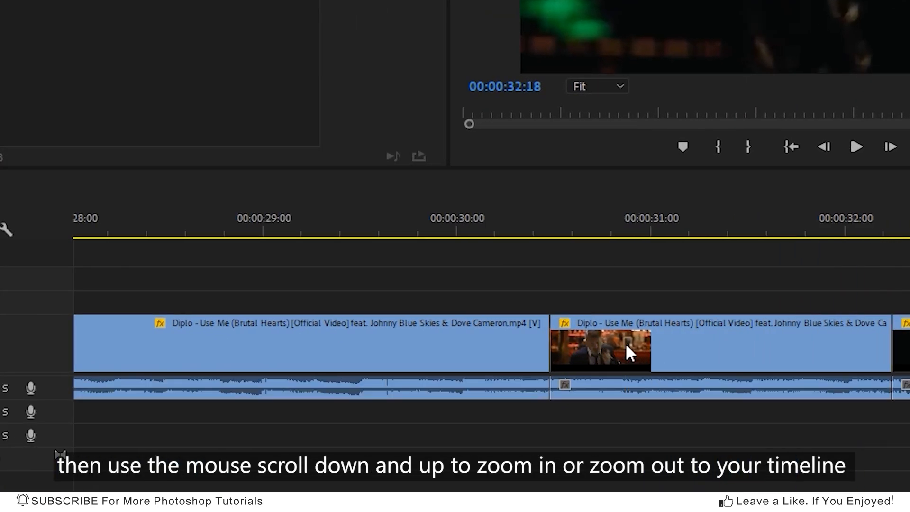
pyautogui.keyDown('alt'); pyautogui.scroll(-1, 624, 342); pyautogui.keyUp('alt')
pyautogui.keyDown('alt'); pyautogui.scroll(-6, 625, 340); pyautogui.keyUp('alt')
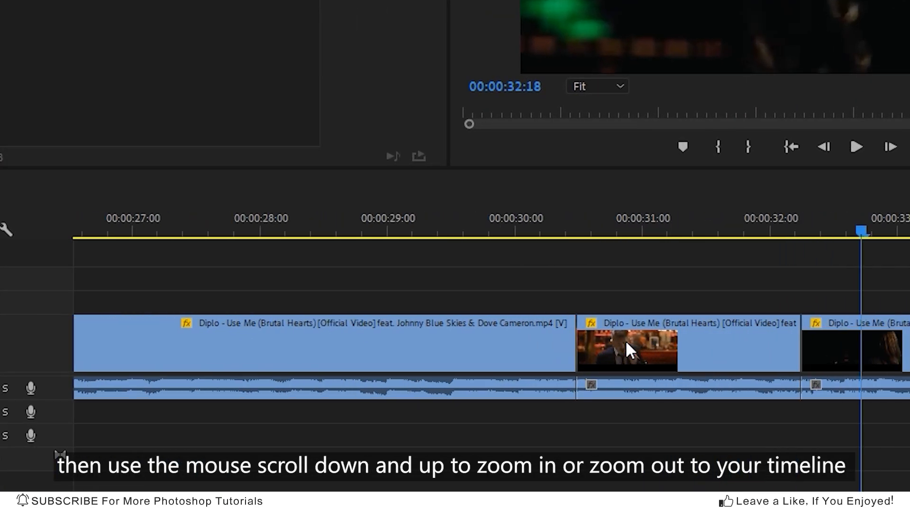
pyautogui.keyDown('alt'); pyautogui.scroll(-3, 625, 337); pyautogui.keyUp('alt')
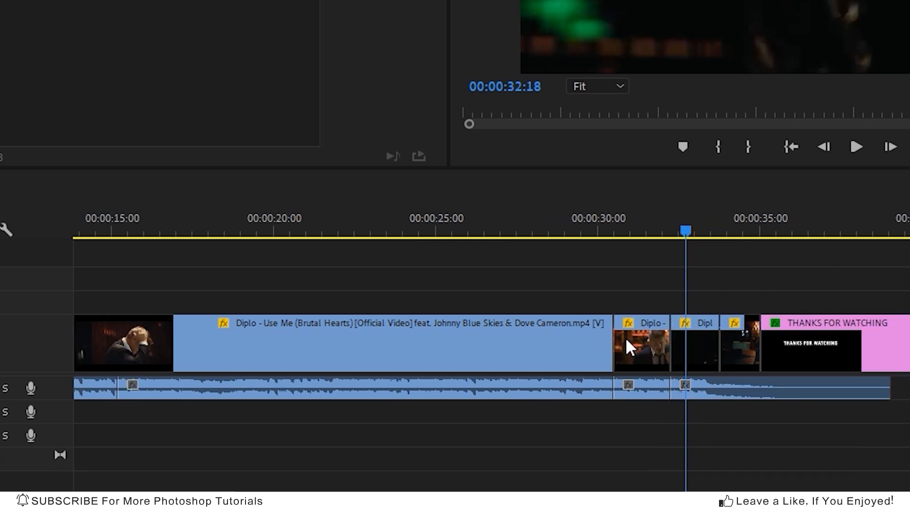